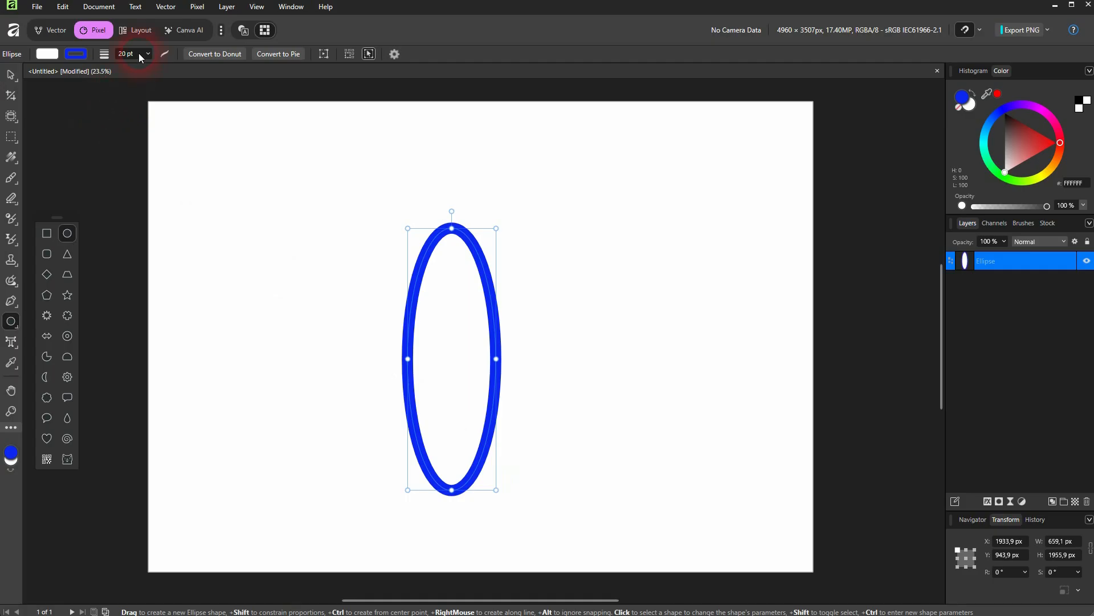
# - Reduce the ellipse's stroke width to 10 pt
pyautogui.click(141, 54)
pyautogui.press('Down')
pyautogui.press('Down')
pyautogui.press('Down')
pyautogui.press('Down')
pyautogui.press('Down')
pyautogui.press('Down')
pyautogui.press('Down')
pyautogui.press('Down')
pyautogui.press('Down')
pyautogui.press('Down')
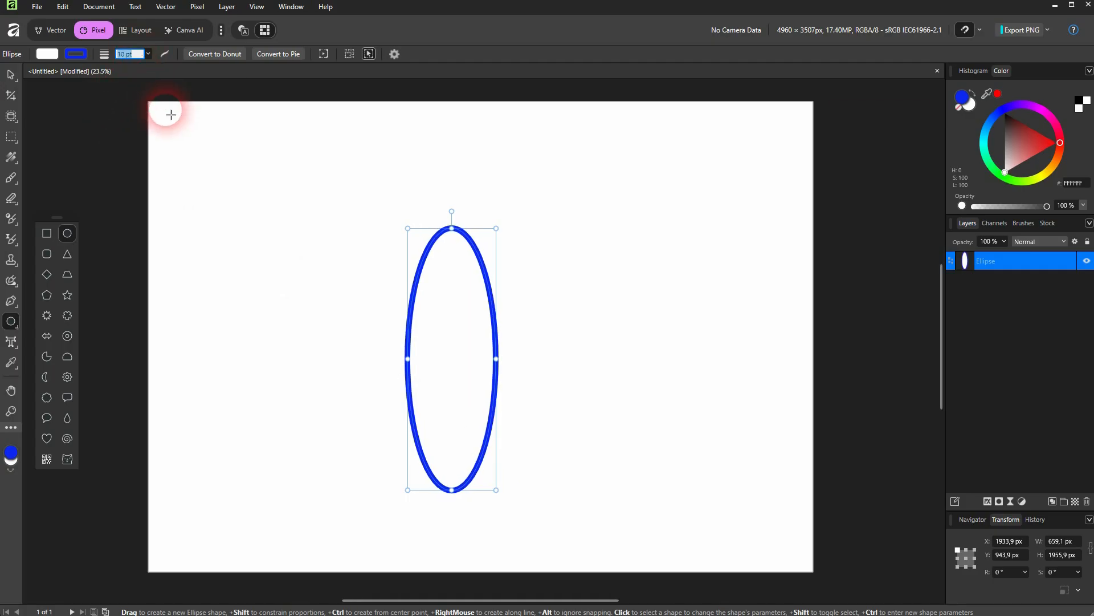
# - Set the ellipse's stroke colour to a violet-blue swatch
pyautogui.click(69, 53)
pyautogui.click(42, 120)
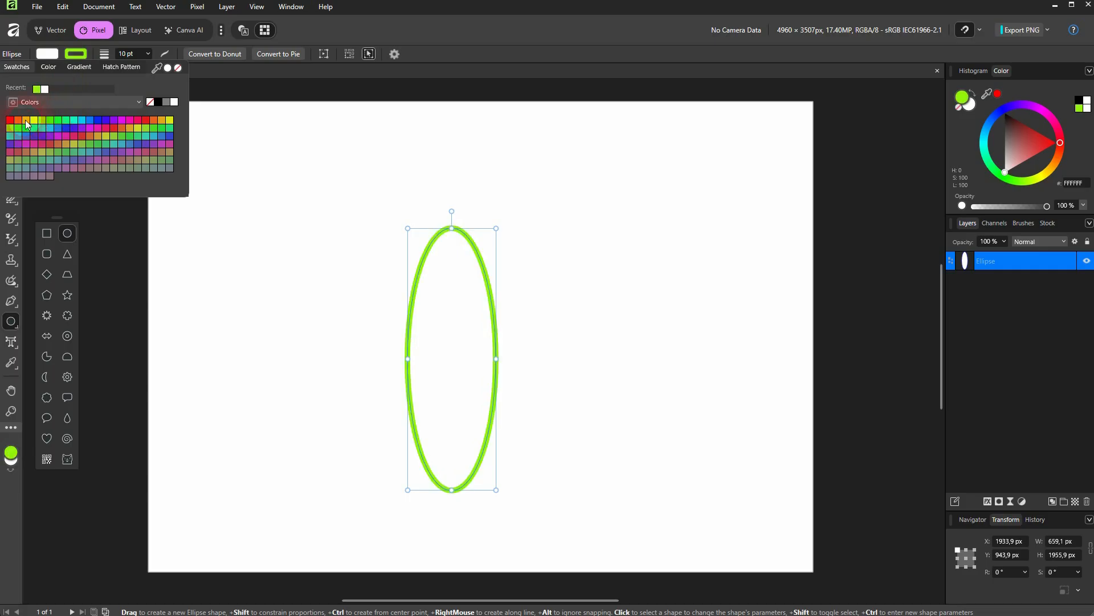
pyautogui.click(18, 119)
pyautogui.click(105, 120)
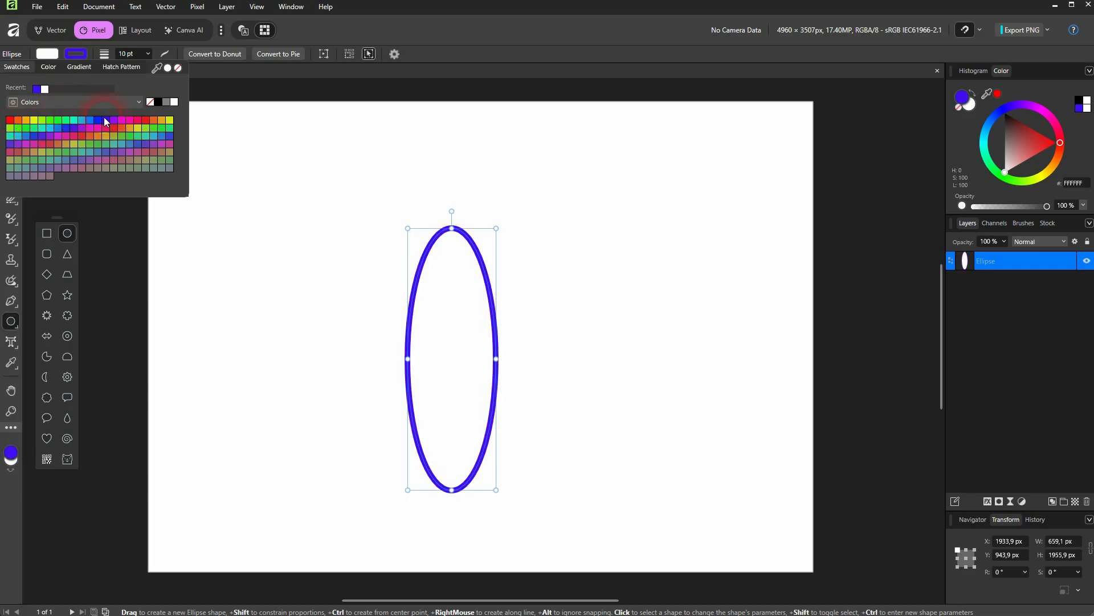
# - Remove the fill from the ellipse so only its stroke is drawn
pyautogui.click(43, 57)
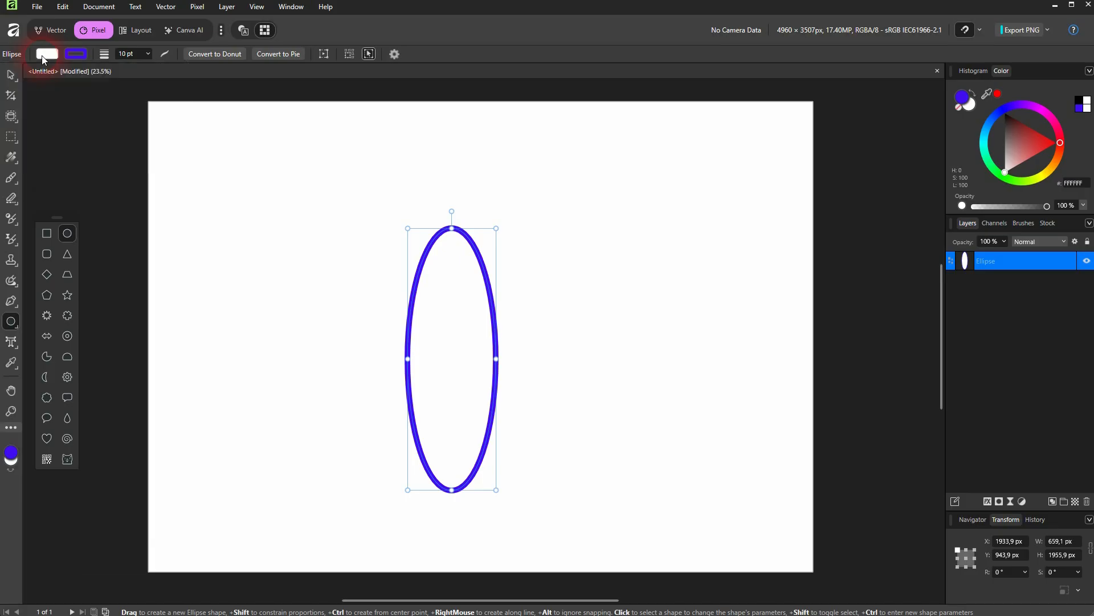
pyautogui.click(43, 57)
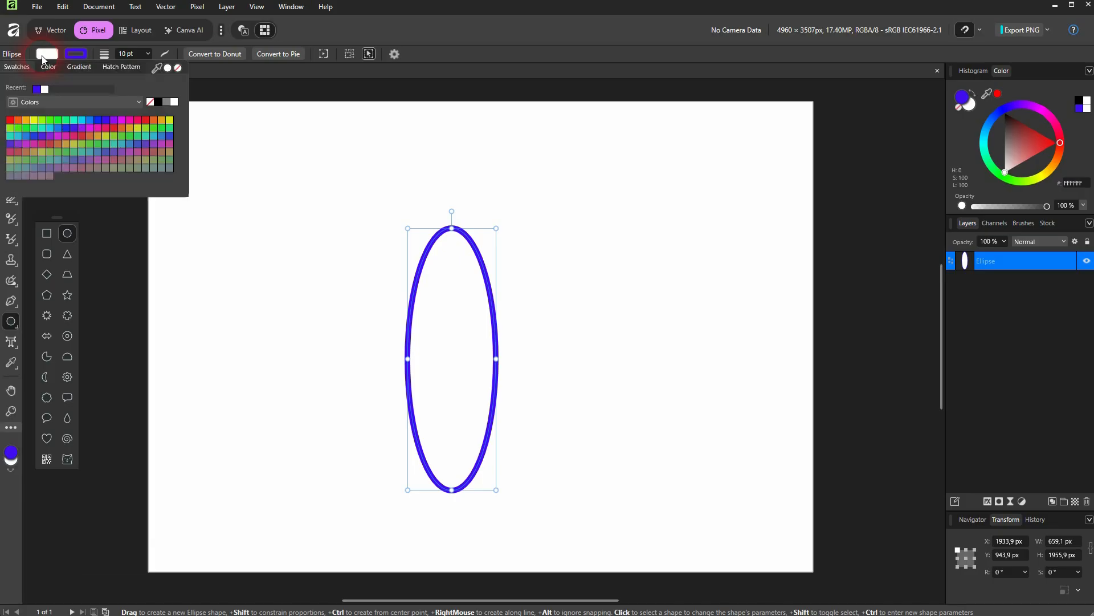
pyautogui.click(148, 102)
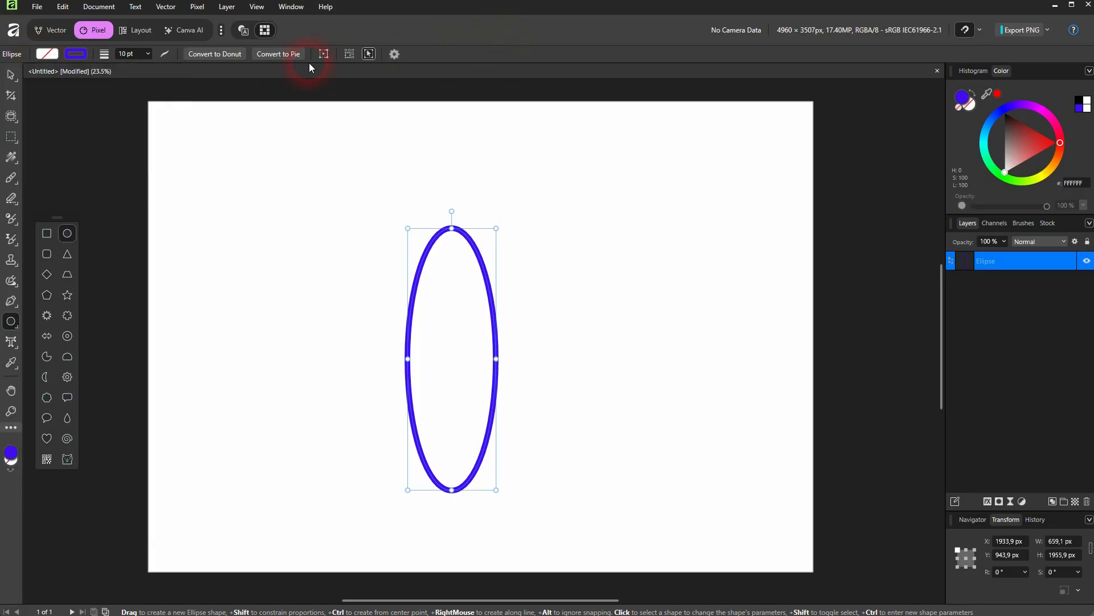
# - Duplicate the ellipse to the right of the original and rotate the copy to 45°
pyautogui.click(11, 75)
pyautogui.click(525, 350)
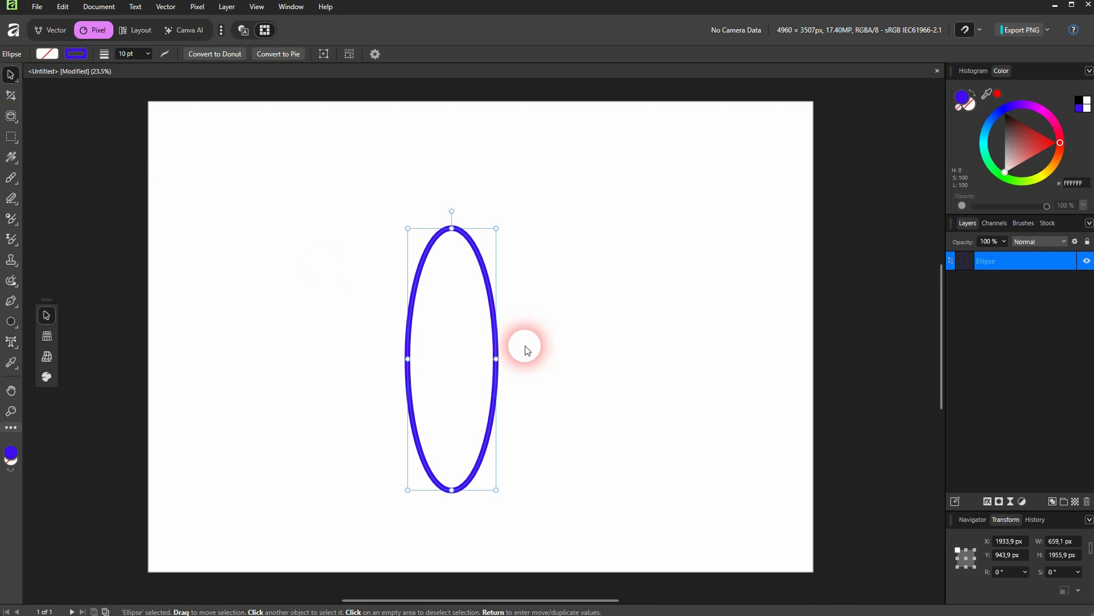
pyautogui.click(499, 358)
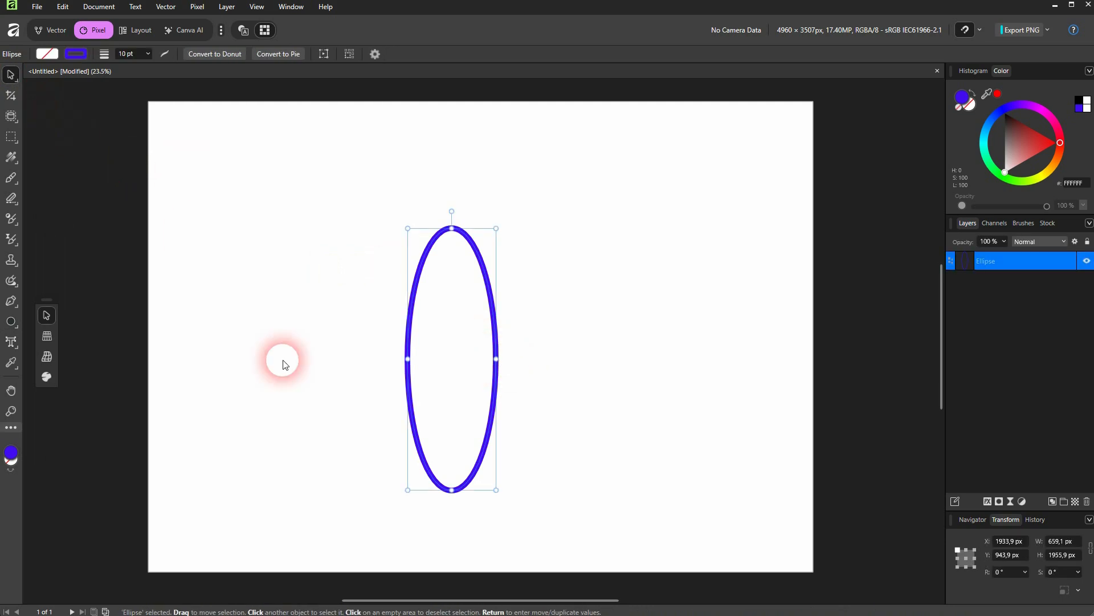
pyautogui.moveTo(348, 512); pyautogui.dragTo(564, 228)
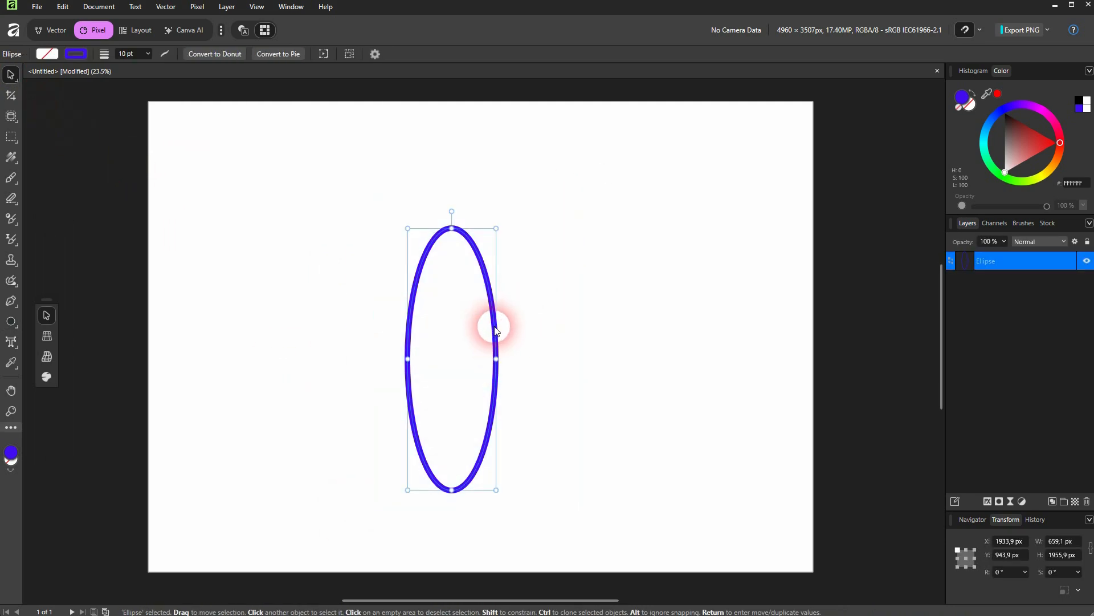
pyautogui.moveTo(489, 322); pyautogui.dragTo(668, 330)
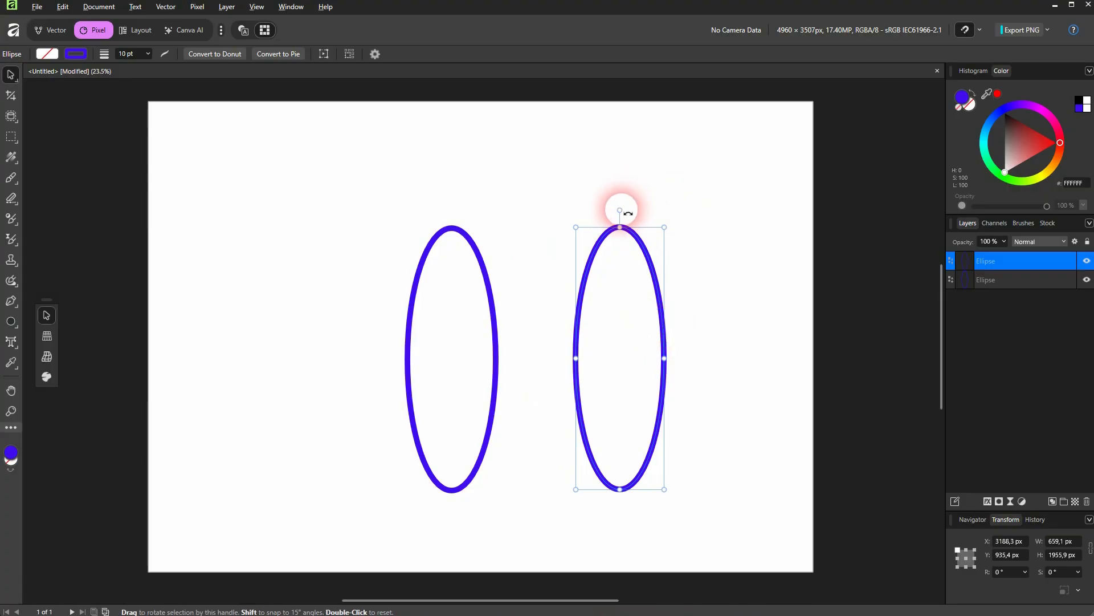
pyautogui.moveTo(627, 213); pyautogui.dragTo(505, 248)
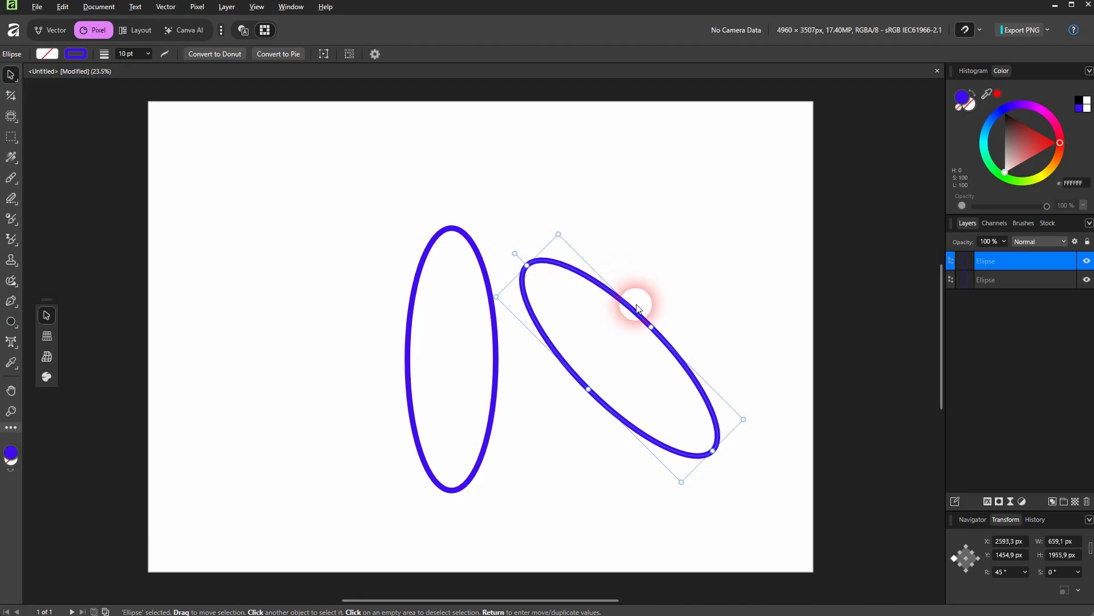
# - Centre the tilted ellipse over the upright one and overlay a duplicate of it rotated to -45°
pyautogui.moveTo(635, 310); pyautogui.dragTo(670, 301)
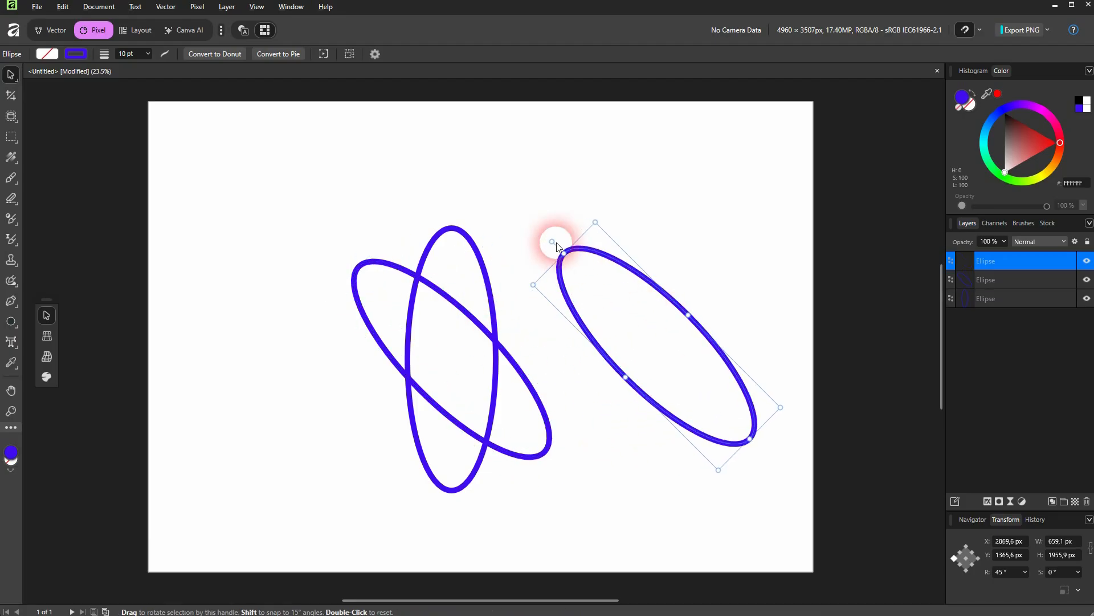
pyautogui.moveTo(553, 245); pyautogui.dragTo(744, 259)
pyautogui.moveTo(718, 345); pyautogui.dragTo(520, 347)
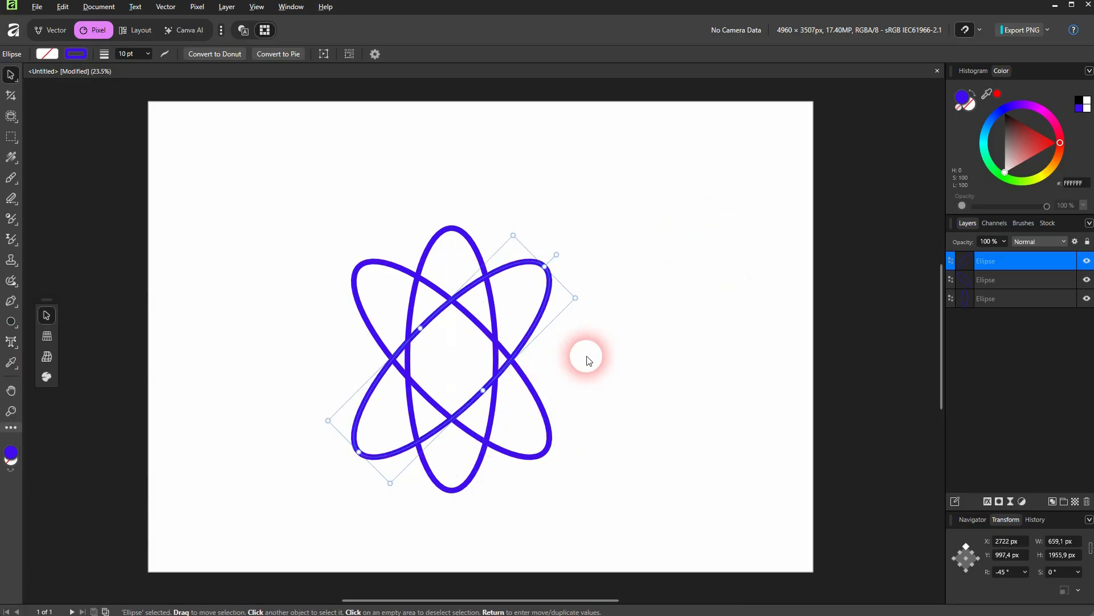
pyautogui.click(660, 374)
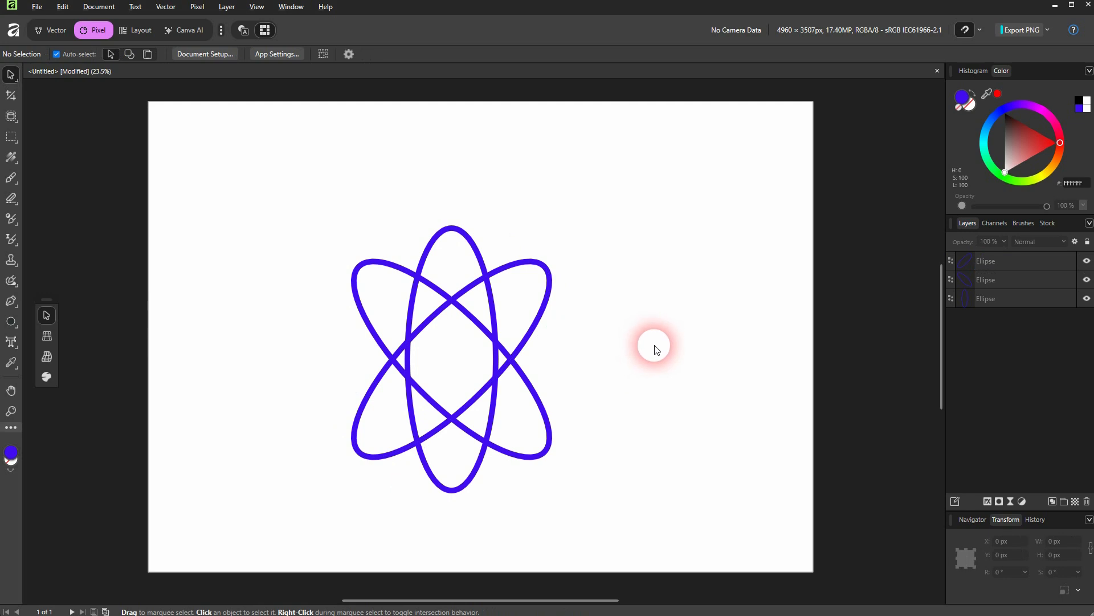
# - Draw a circle about 355 px in diameter in the empty area above and left of the ellipses, and remove its stroke
pyautogui.click(11, 323)
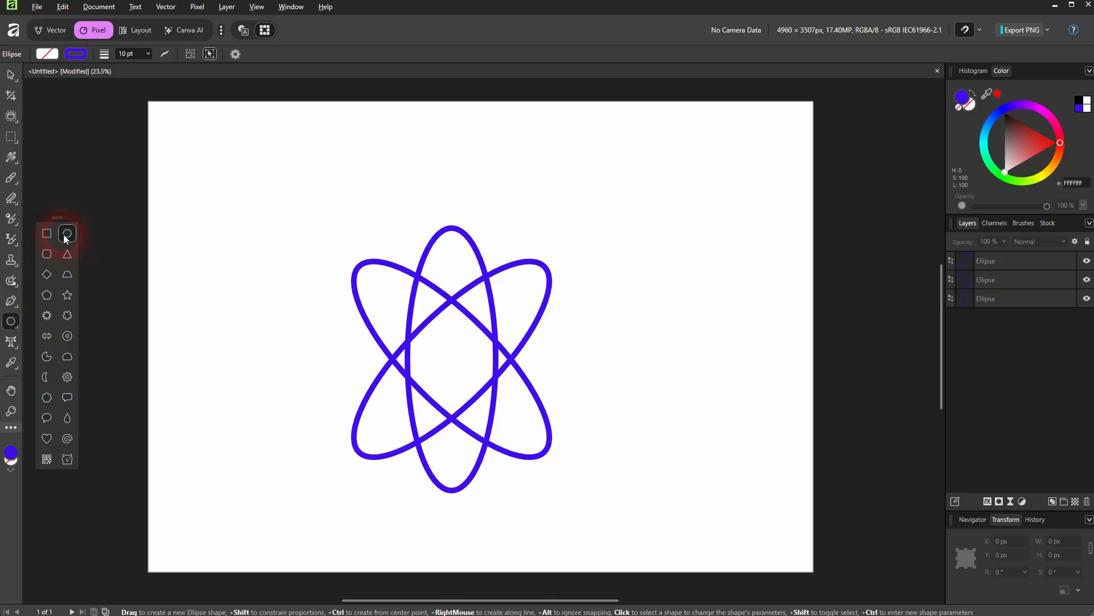
pyautogui.moveTo(227, 194); pyautogui.dragTo(277, 250)
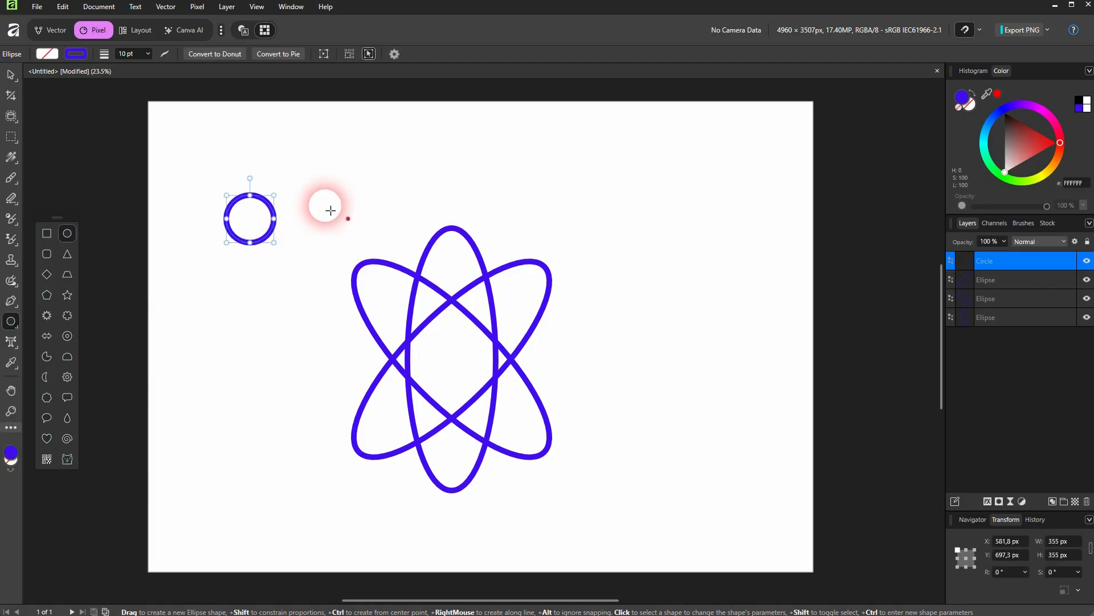
pyautogui.click(74, 59)
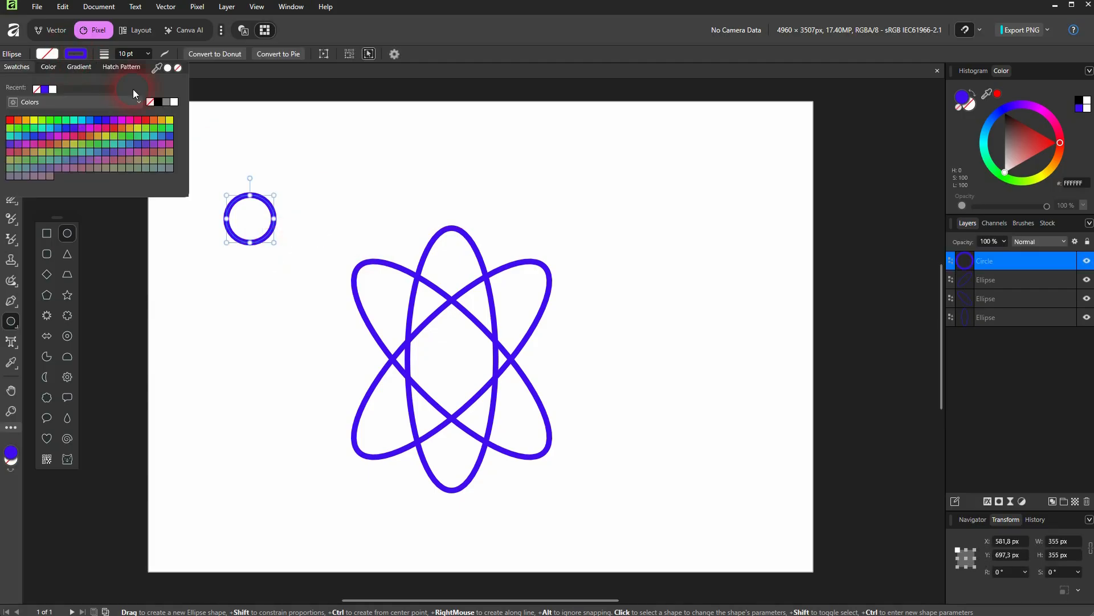
pyautogui.click(151, 102)
# - Fill the circle with red E51A1A
pyautogui.click(46, 57)
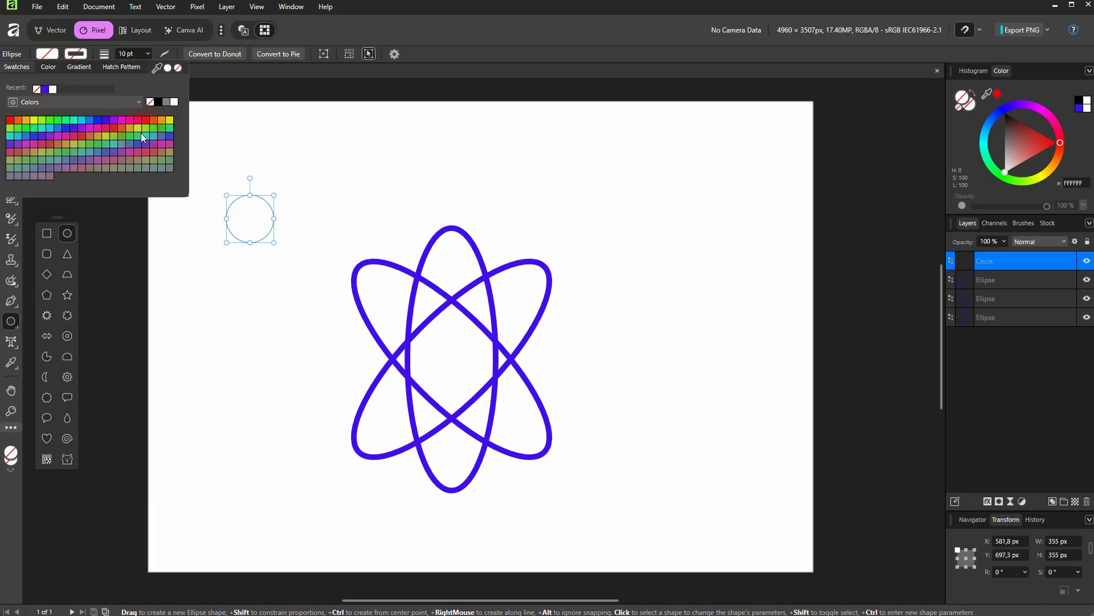
pyautogui.click(152, 121)
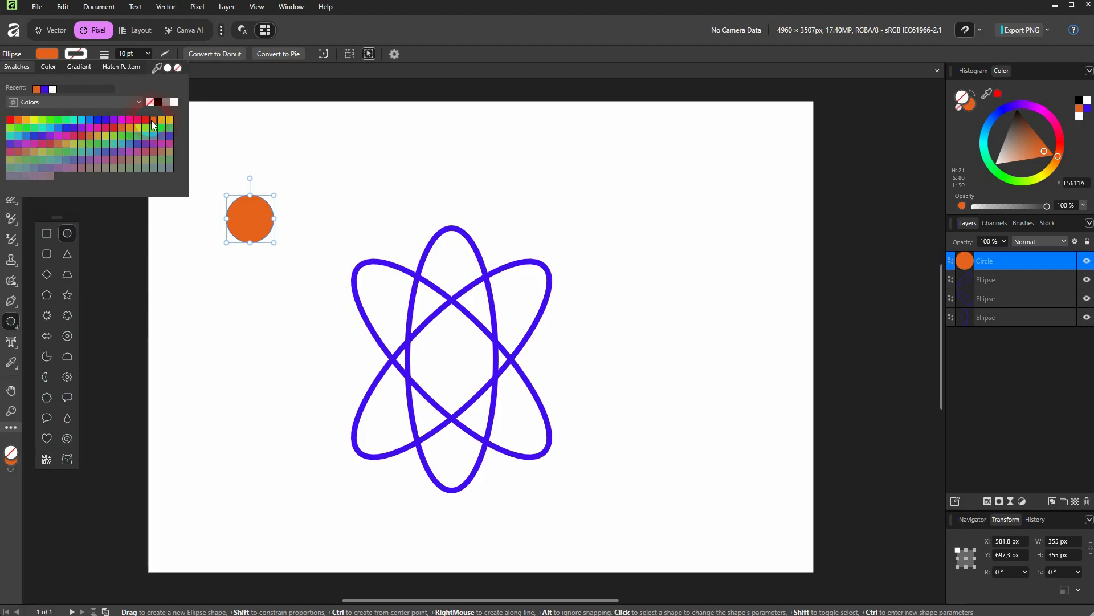
pyautogui.click(145, 120)
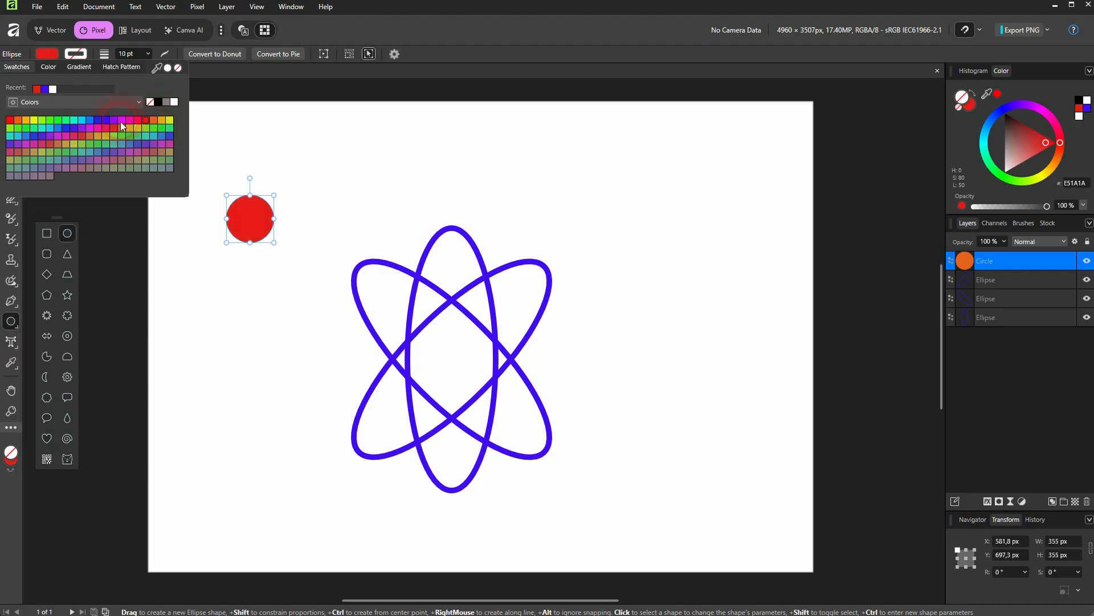
pyautogui.click(504, 52)
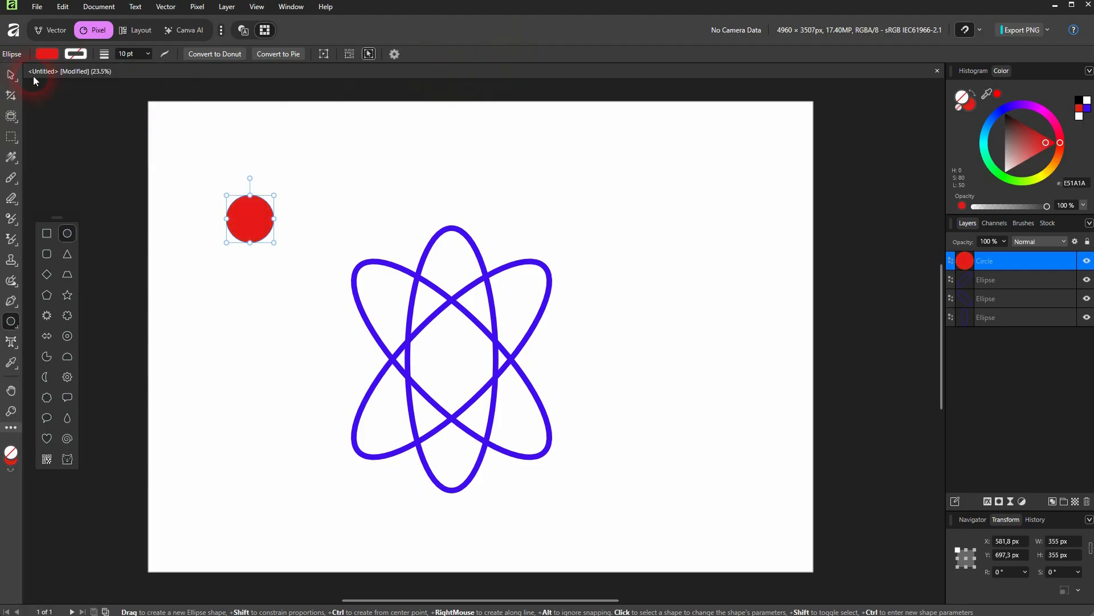
# - Move the red circle to the centre of the ellipses and place a copy about 227.5 px wide on the lower-left orbit end
pyautogui.click(11, 74)
pyautogui.moveTo(252, 221); pyautogui.dragTo(363, 456)
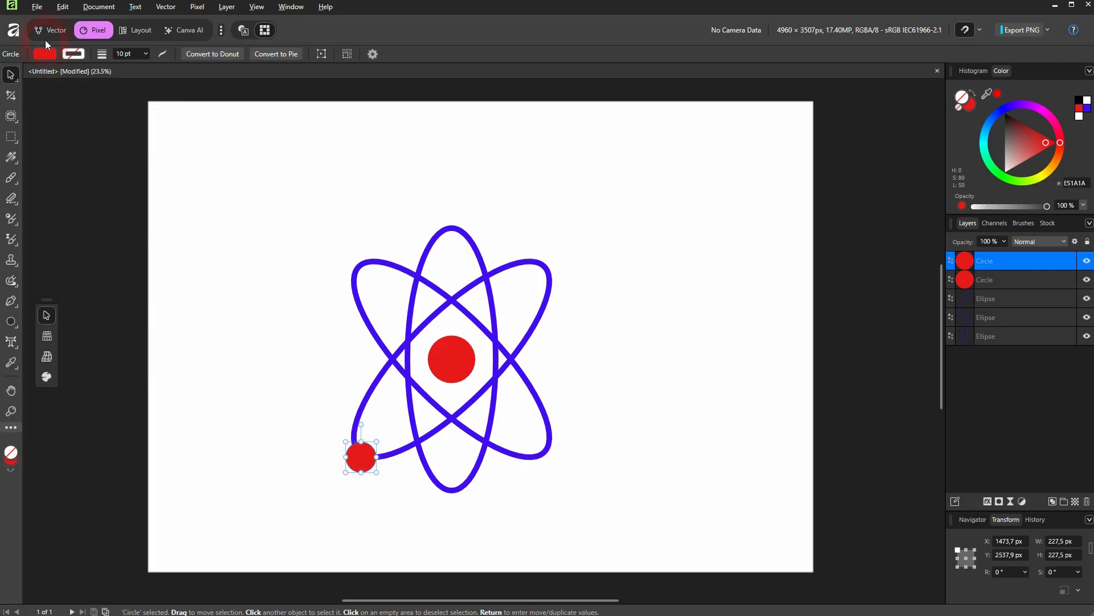
# - Fill the small circle on the lower-left orbit end with green 0DF228
pyautogui.click(40, 53)
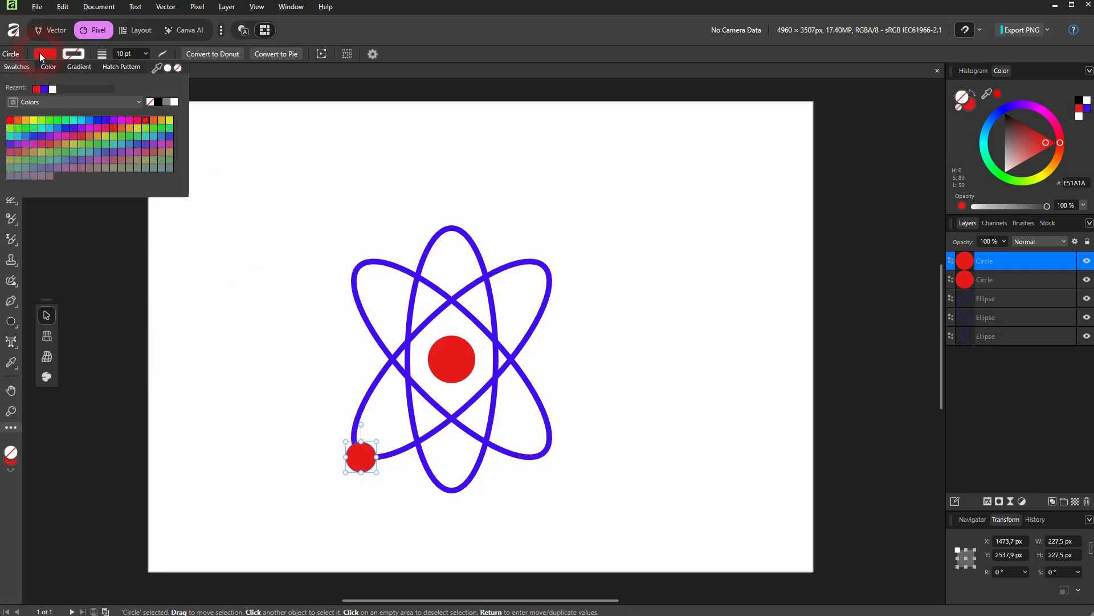
pyautogui.click(58, 120)
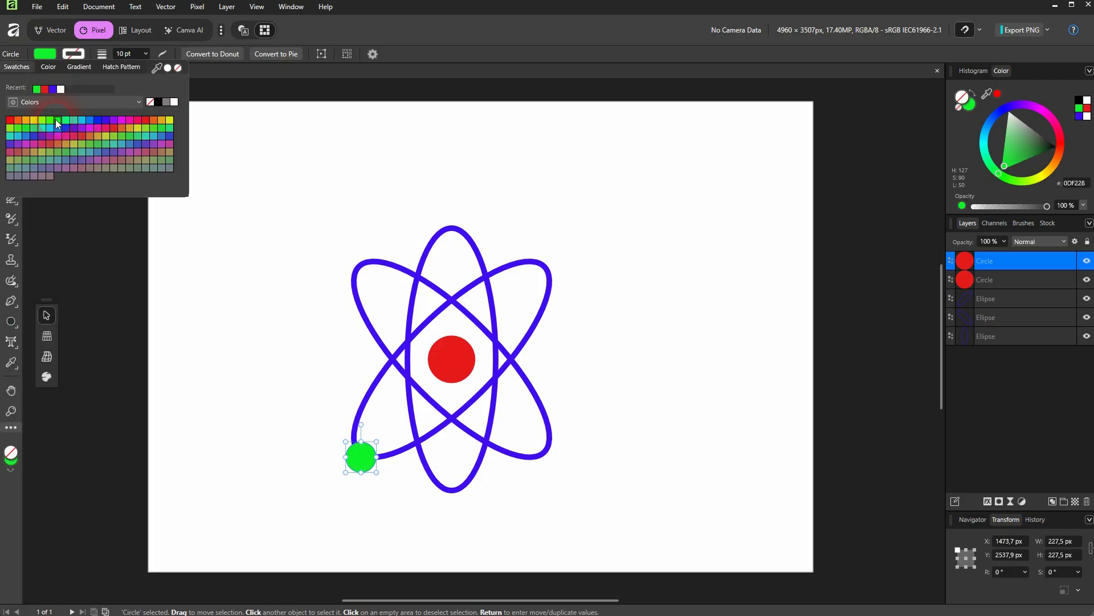
pyautogui.click(426, 395)
pyautogui.click(593, 416)
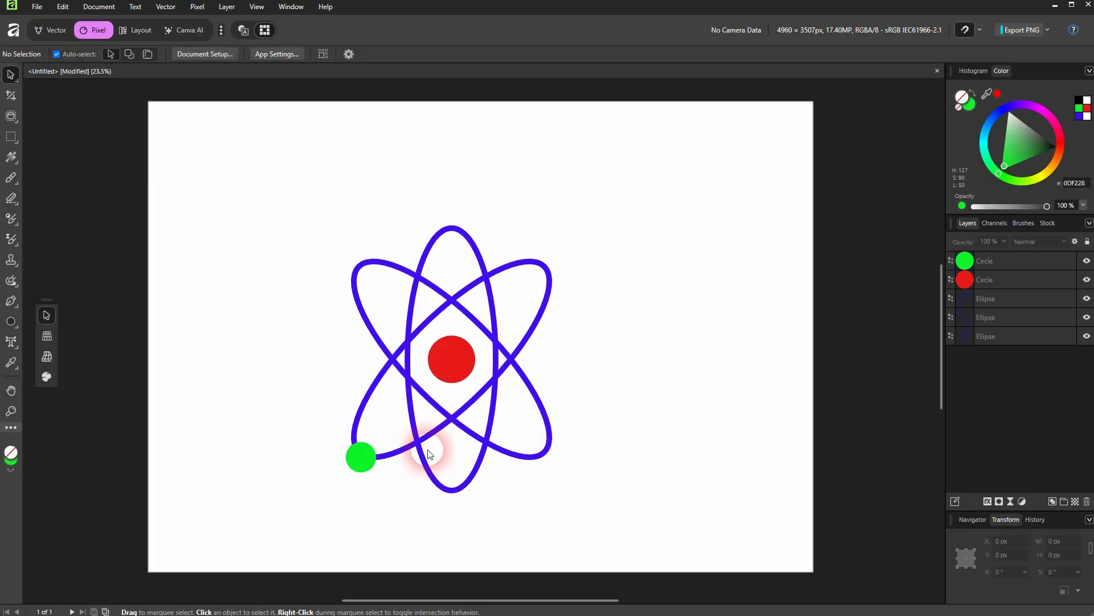
# - Change the small lower-left circle's fill to lime green 92E51A
pyautogui.click(360, 459)
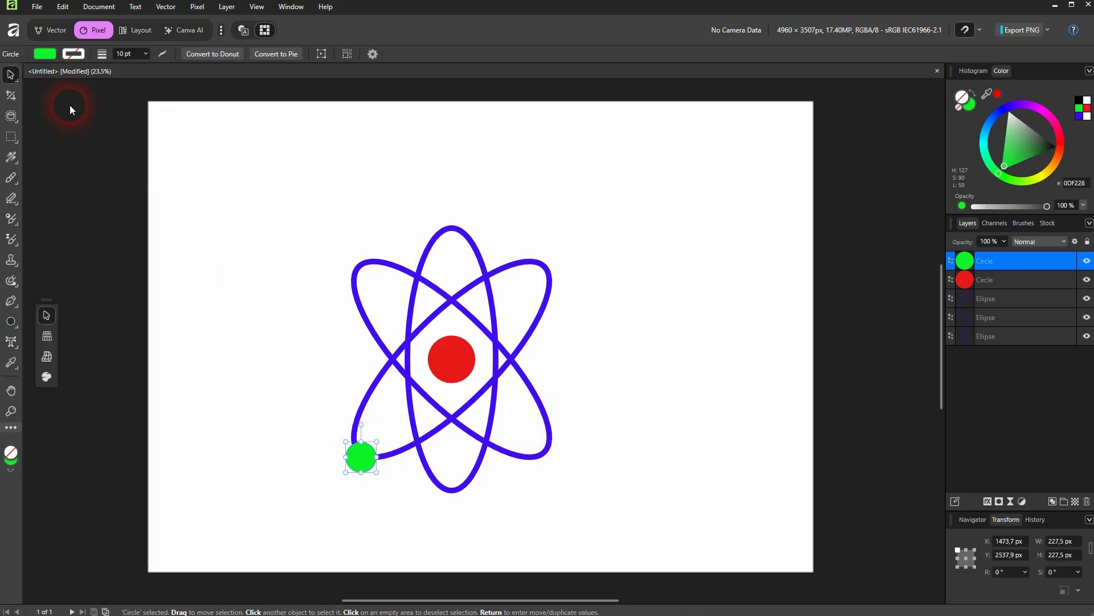
pyautogui.click(45, 53)
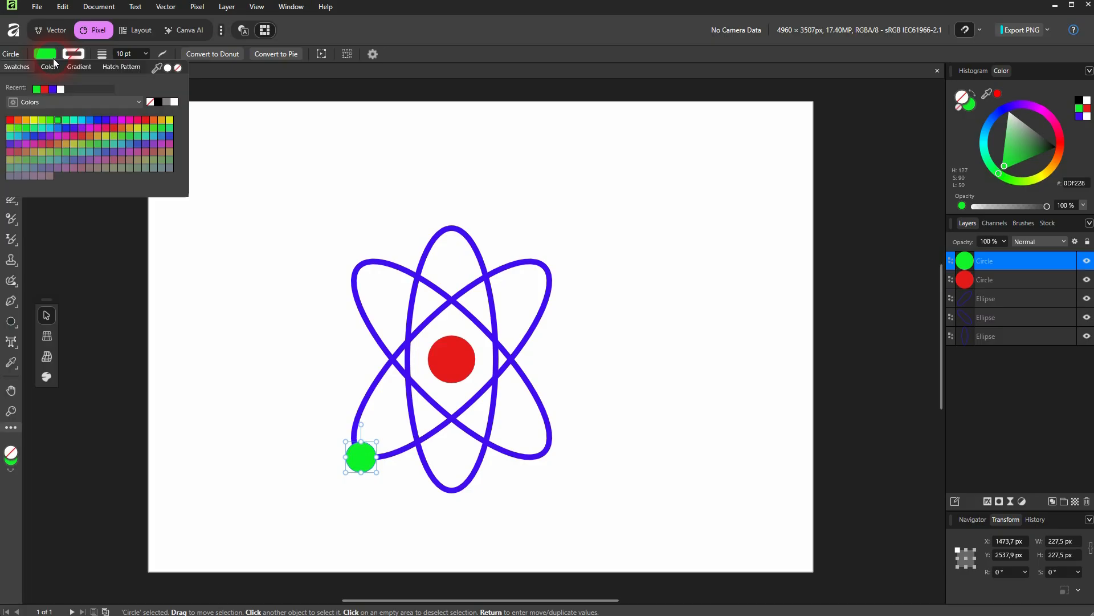
pyautogui.click(9, 128)
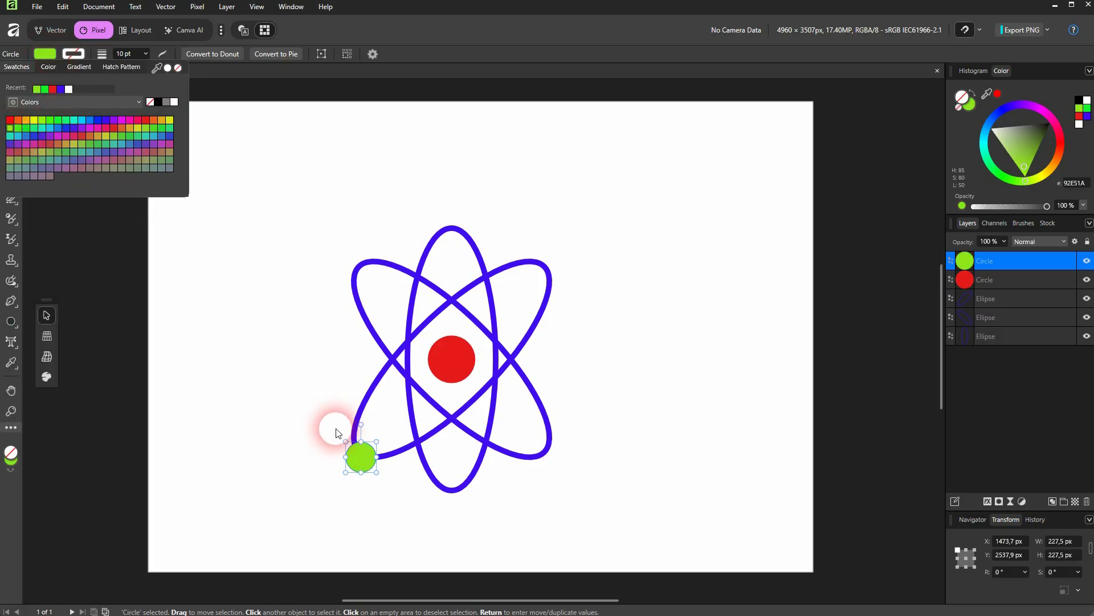
pyautogui.click(327, 448)
# - Duplicate the lime green circle and place the copy on the upper-left curve of the upright ellipse
pyautogui.moveTo(365, 463); pyautogui.dragTo(423, 228)
pyautogui.click(278, 481)
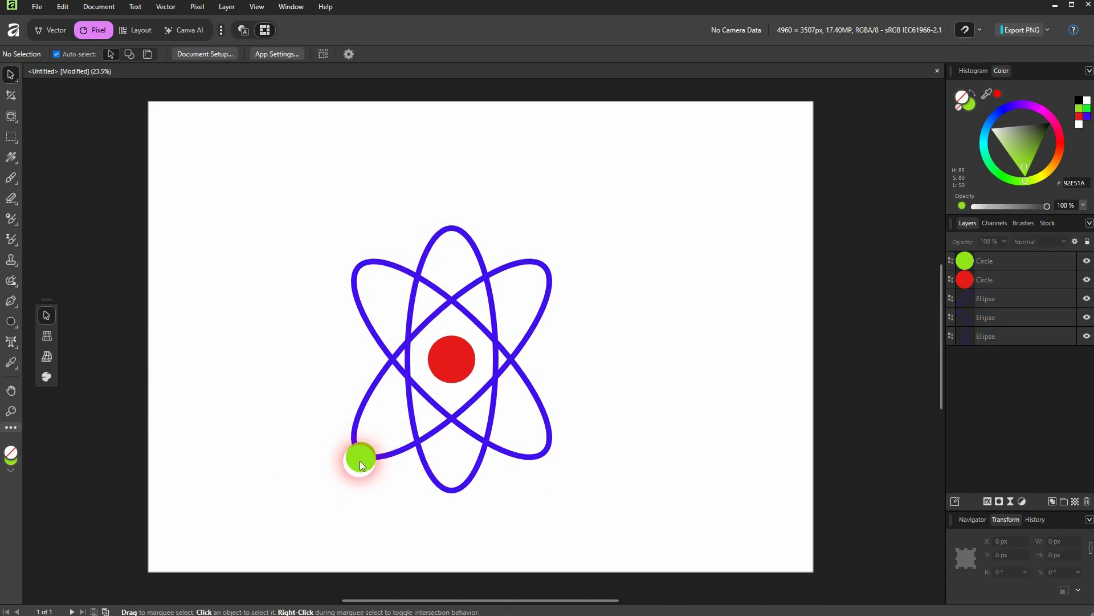
pyautogui.moveTo(361, 461); pyautogui.dragTo(427, 248)
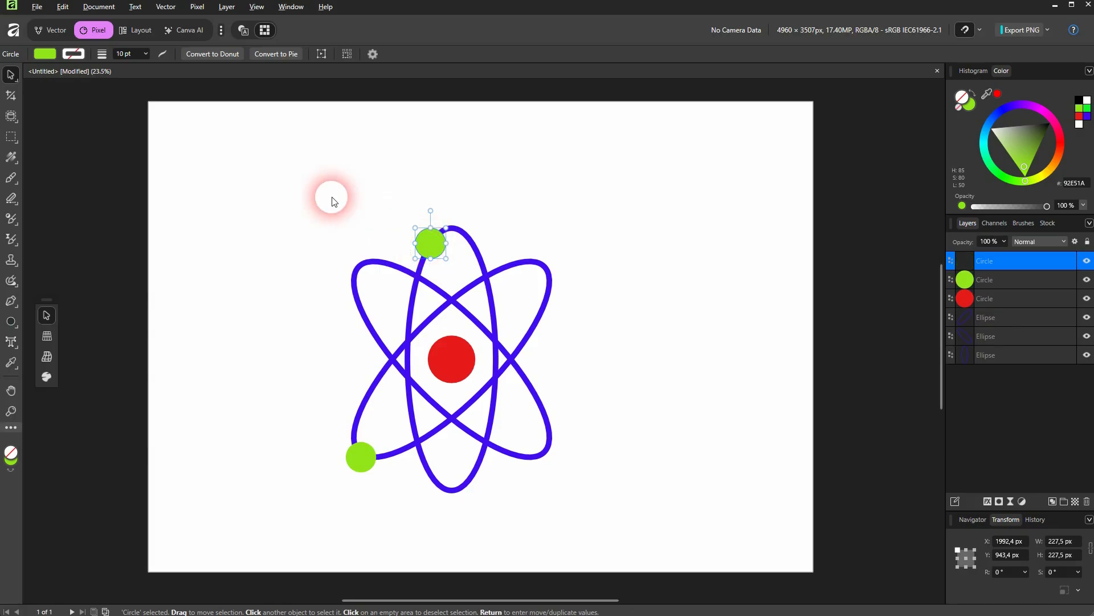
# - Fill the circle near the top of the upright ellipse with golden orange E5A91A
pyautogui.click(44, 54)
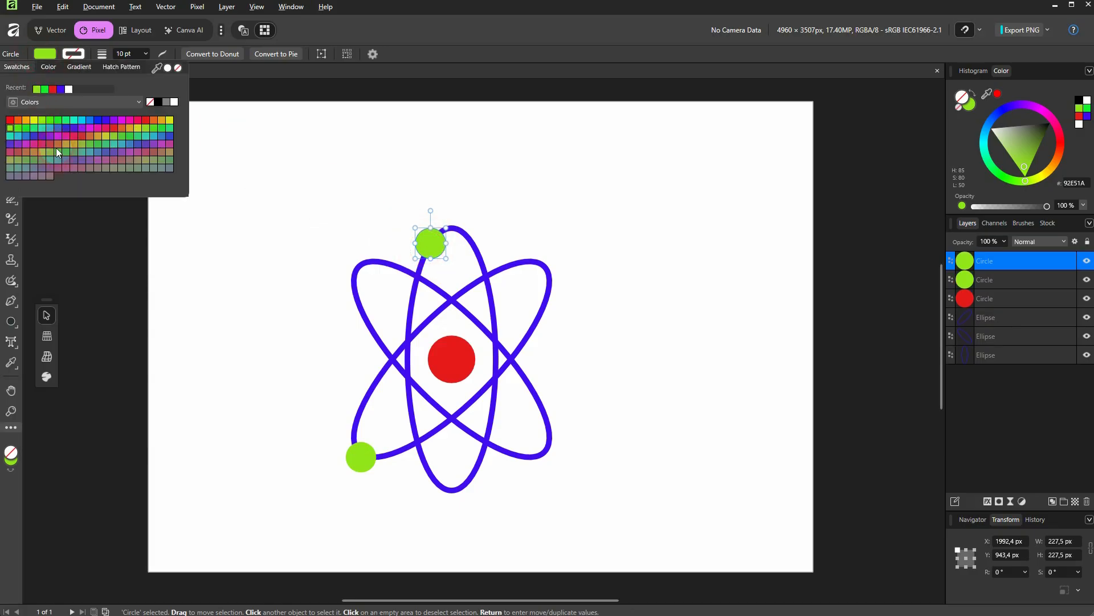
pyautogui.click(98, 136)
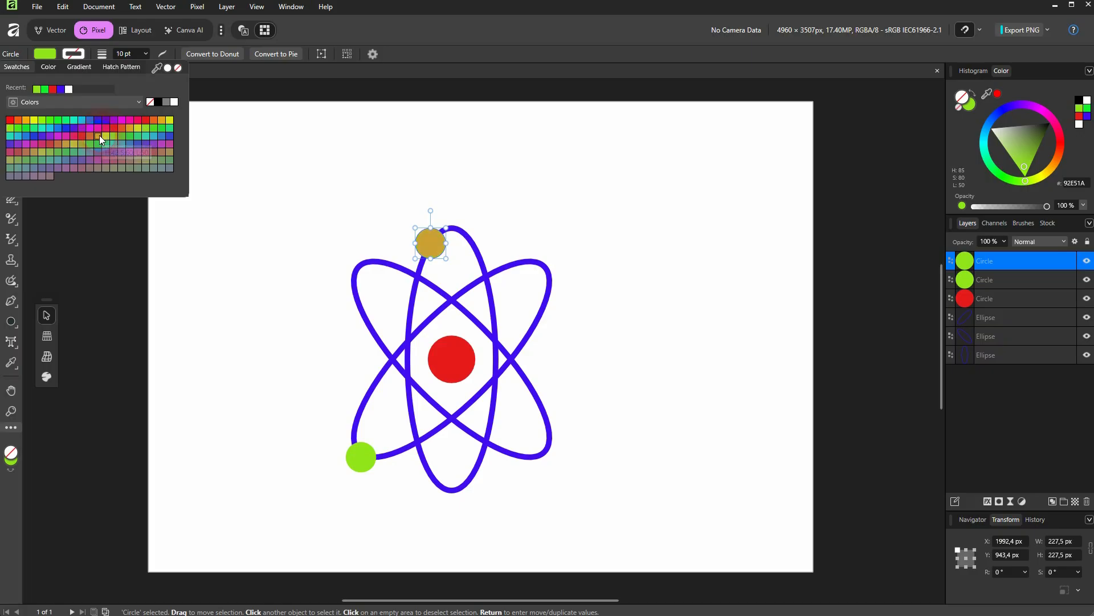
pyautogui.click(162, 120)
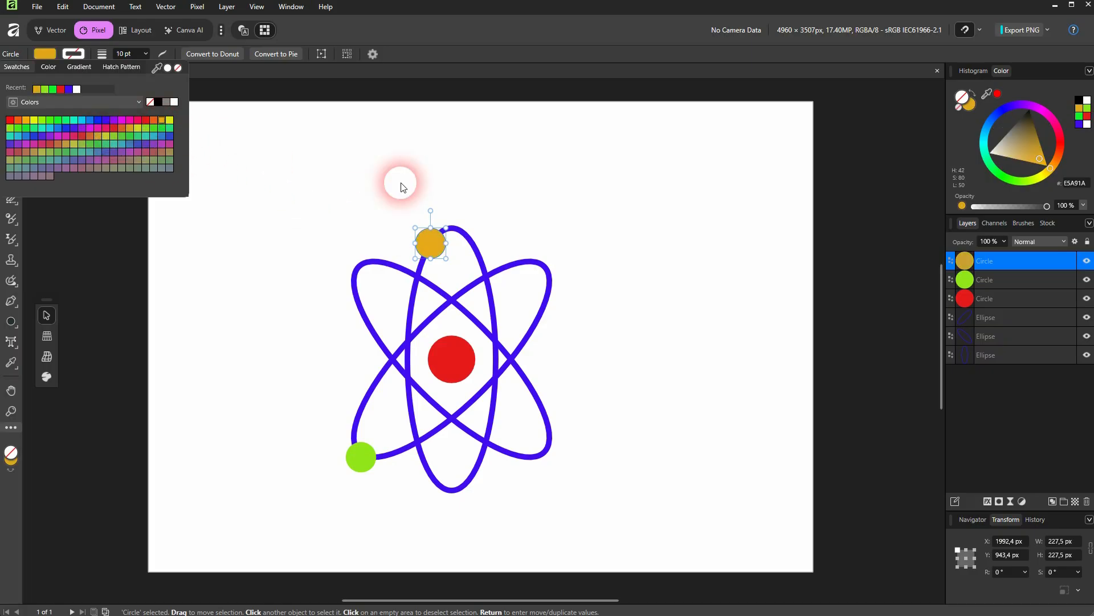
pyautogui.click(543, 201)
# - Duplicate the golden orange circle and place the copy on the lower-right orbit end
pyautogui.click(447, 250)
pyautogui.click(433, 246)
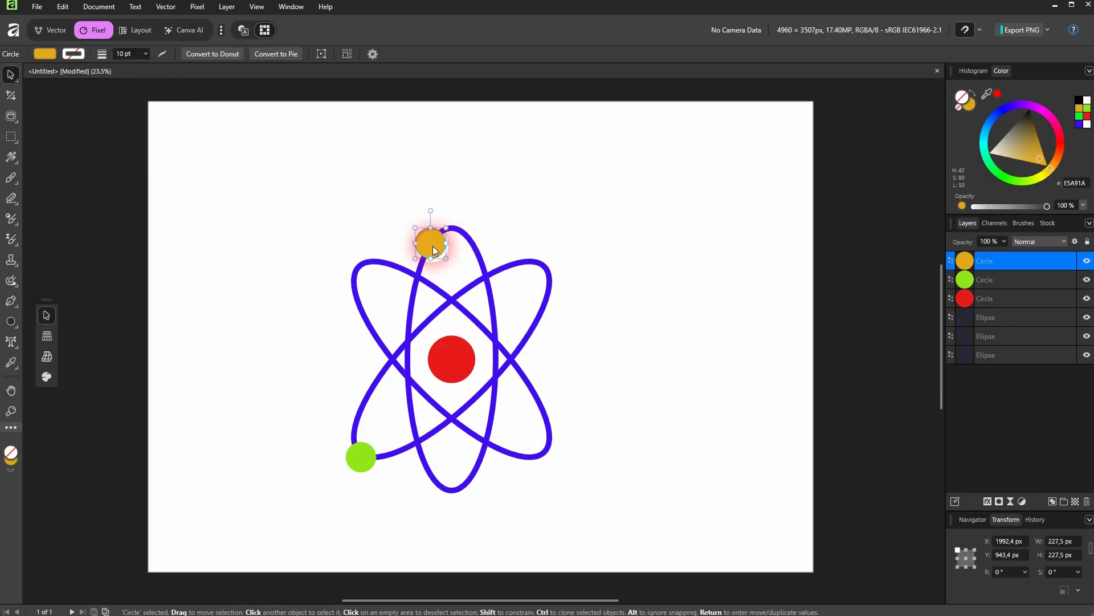
pyautogui.moveTo(432, 245); pyautogui.dragTo(549, 450)
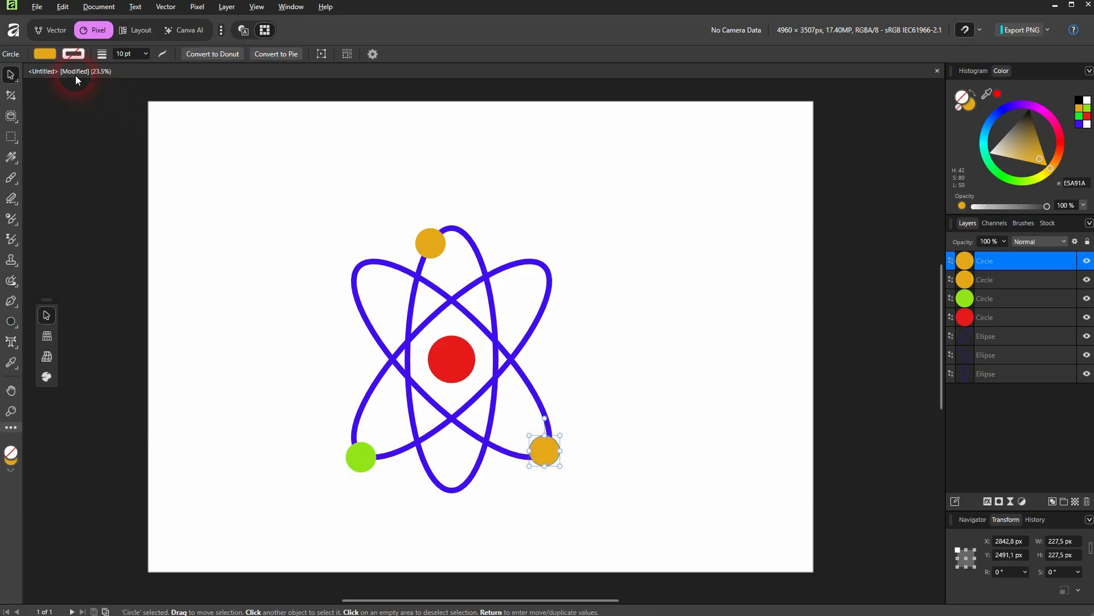
# - Fill the golden orange circle at the lower-right orbit end with turquoise 1AE5C1
pyautogui.click(46, 54)
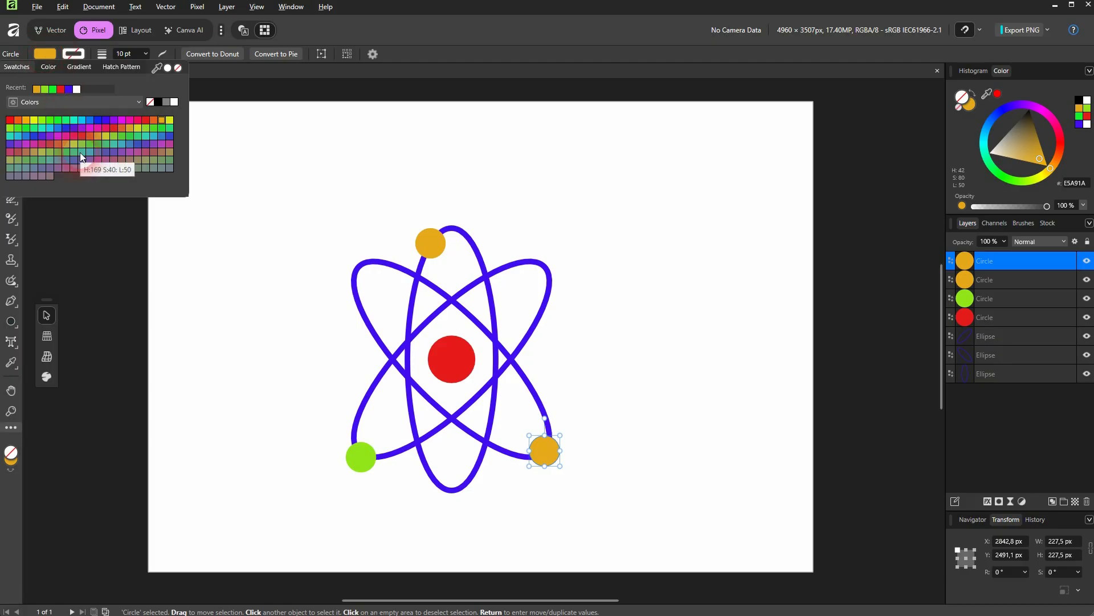
pyautogui.click(44, 128)
pyautogui.click(635, 330)
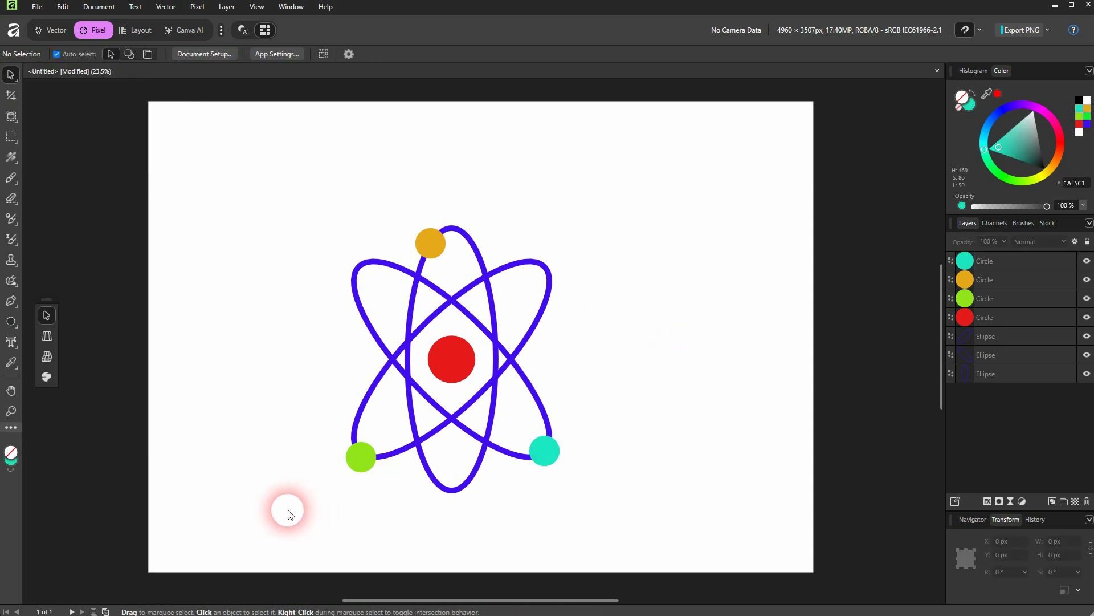
# - Rotate all the atom's ellipses and circles together about 17.3° counterclockwise
pyautogui.moveTo(285, 507); pyautogui.dragTo(648, 155)
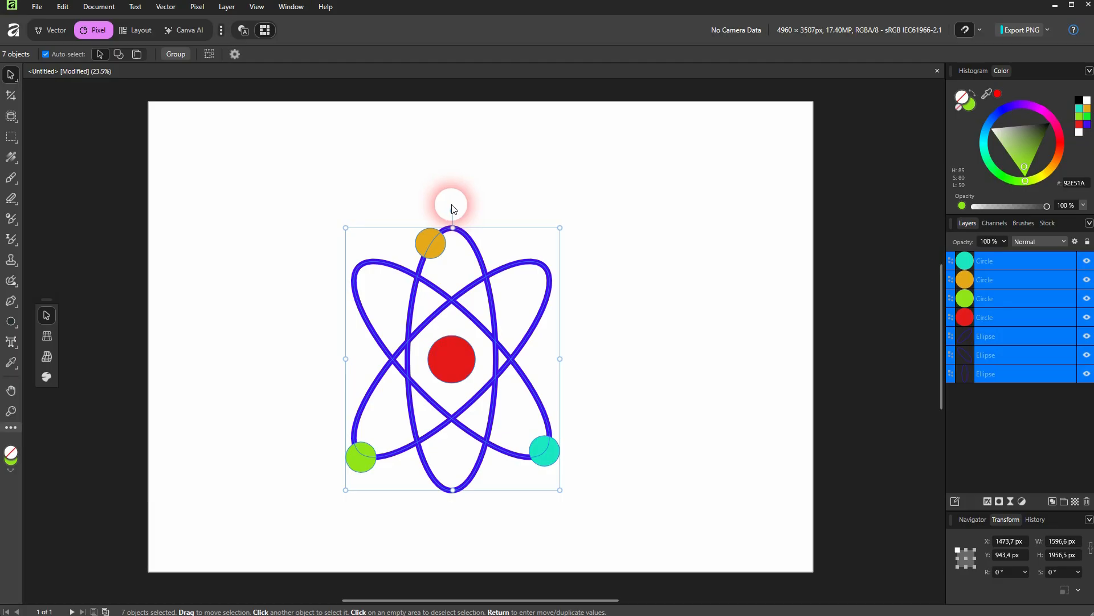
pyautogui.moveTo(452, 211); pyautogui.dragTo(406, 215)
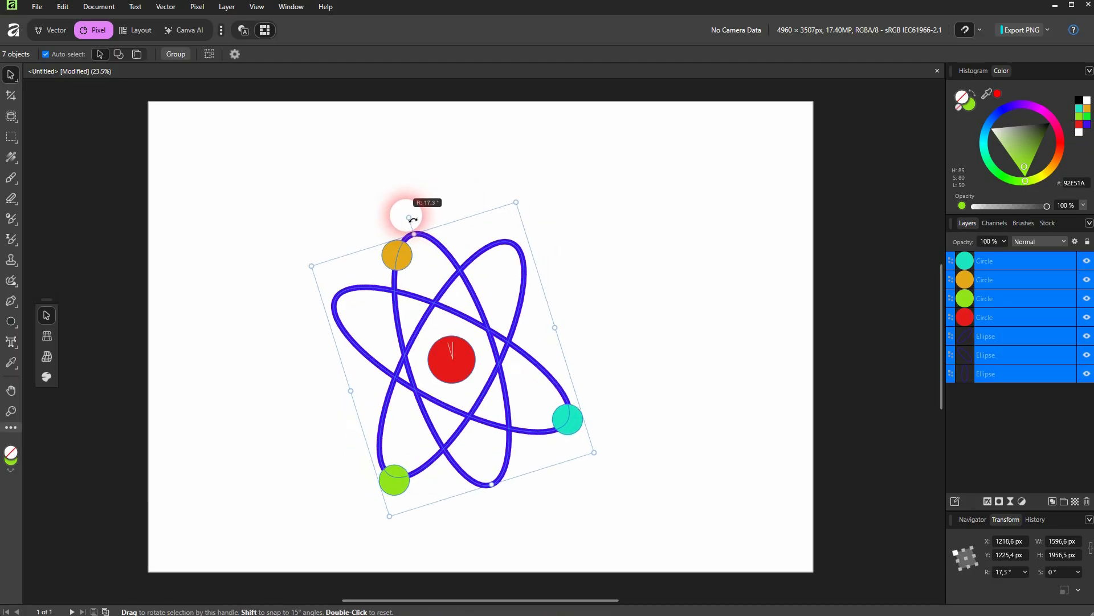
pyautogui.click(632, 308)
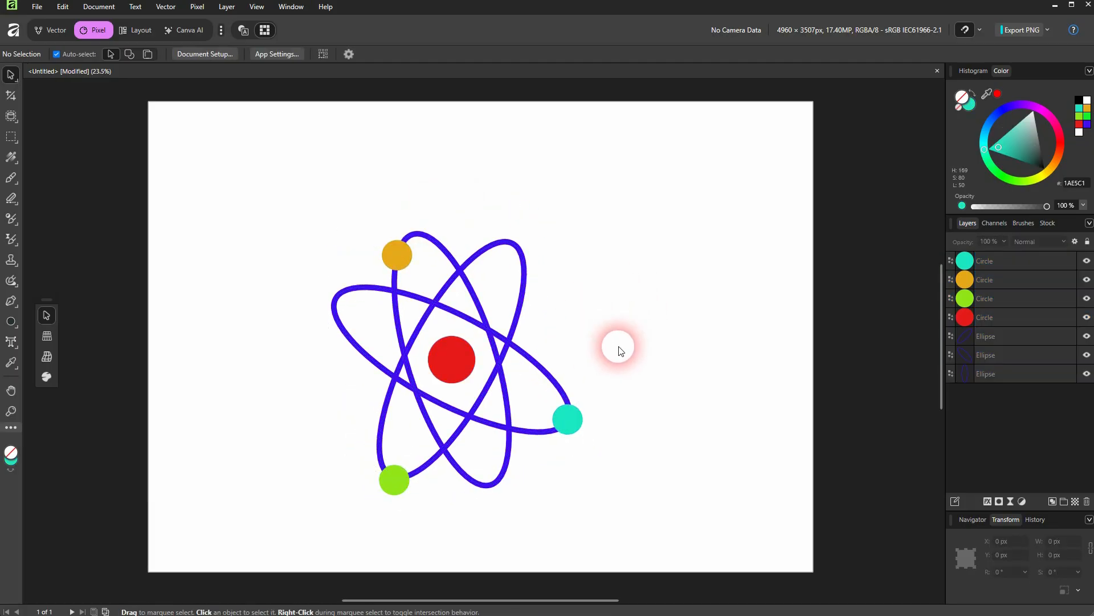
pyautogui.click(395, 256)
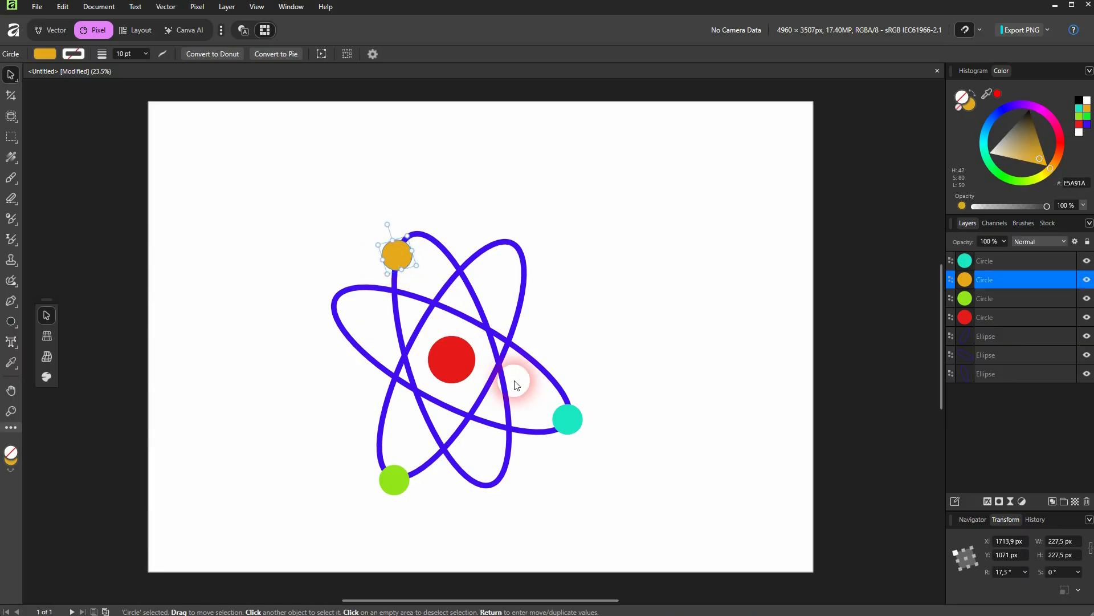
pyautogui.keyDown('shift'); pyautogui.click(568, 419); pyautogui.keyUp('shift')
pyautogui.click(584, 341)
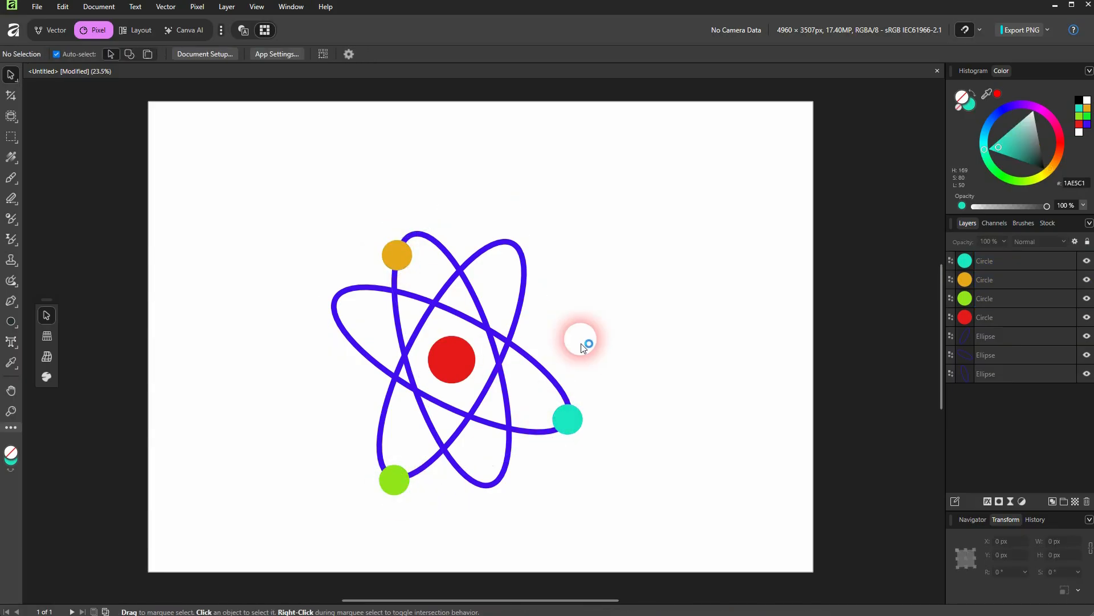
# - Give the golden orange circle a 5 pt outline in the same blue-violet as the orbits
pyautogui.click(396, 259)
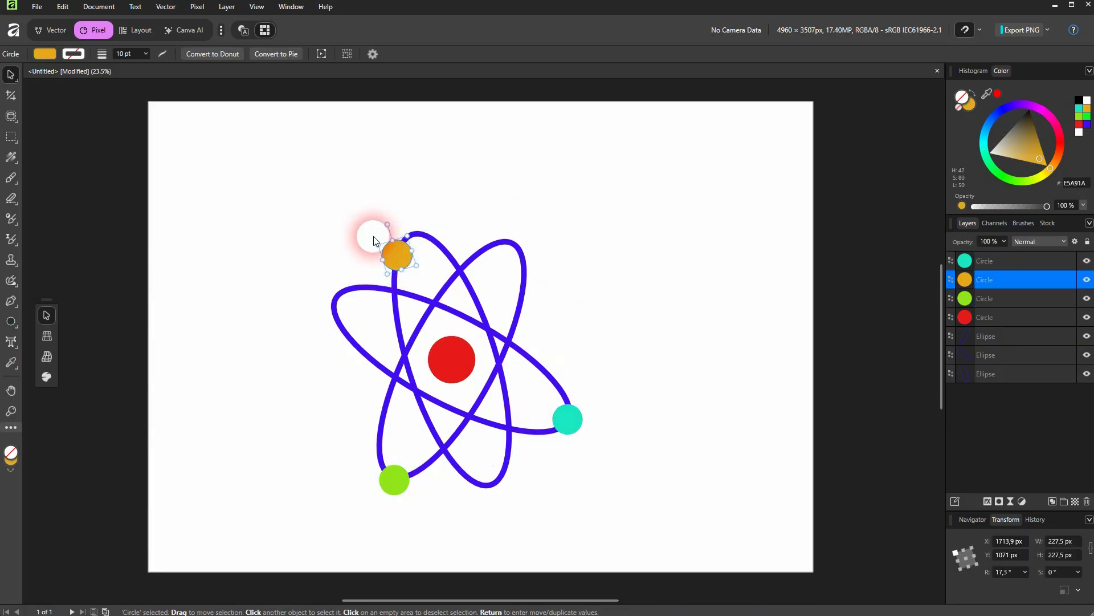
pyautogui.click(72, 54)
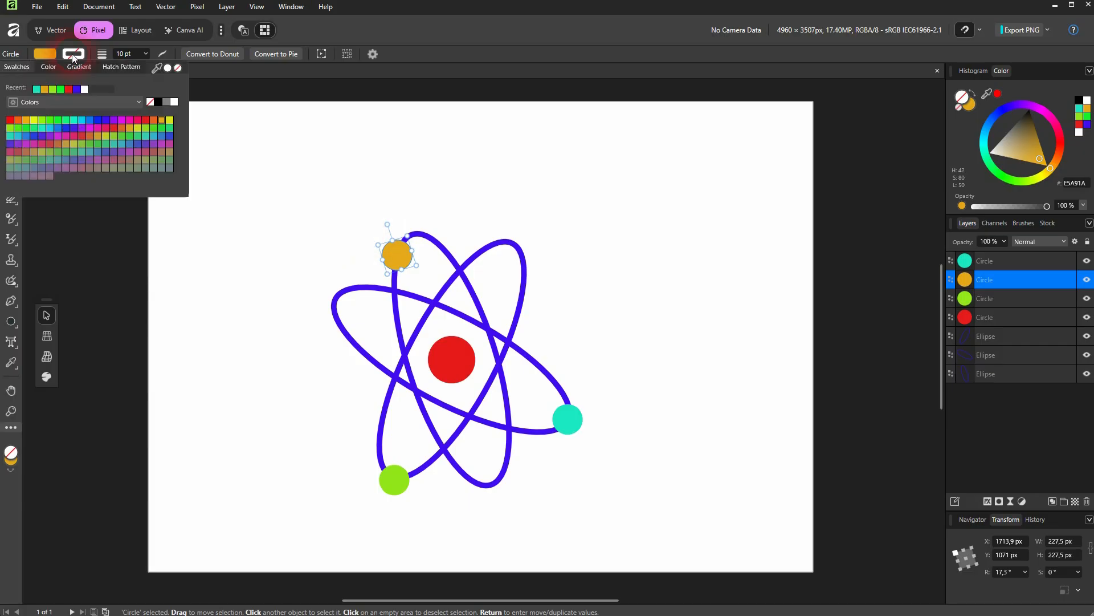
pyautogui.click(75, 90)
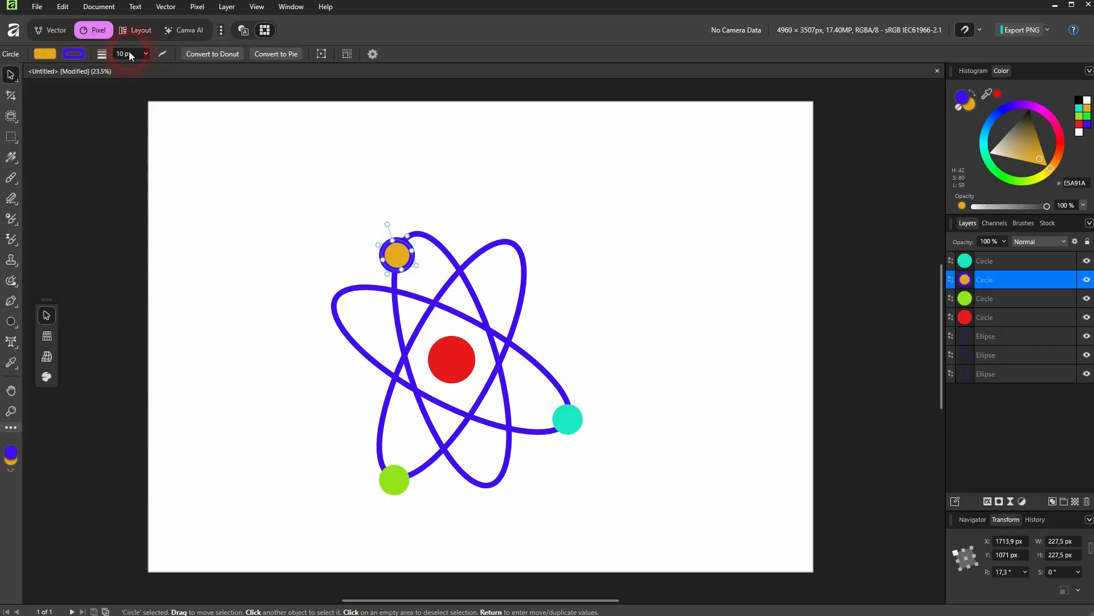
pyautogui.write('5')
pyautogui.press('Return')
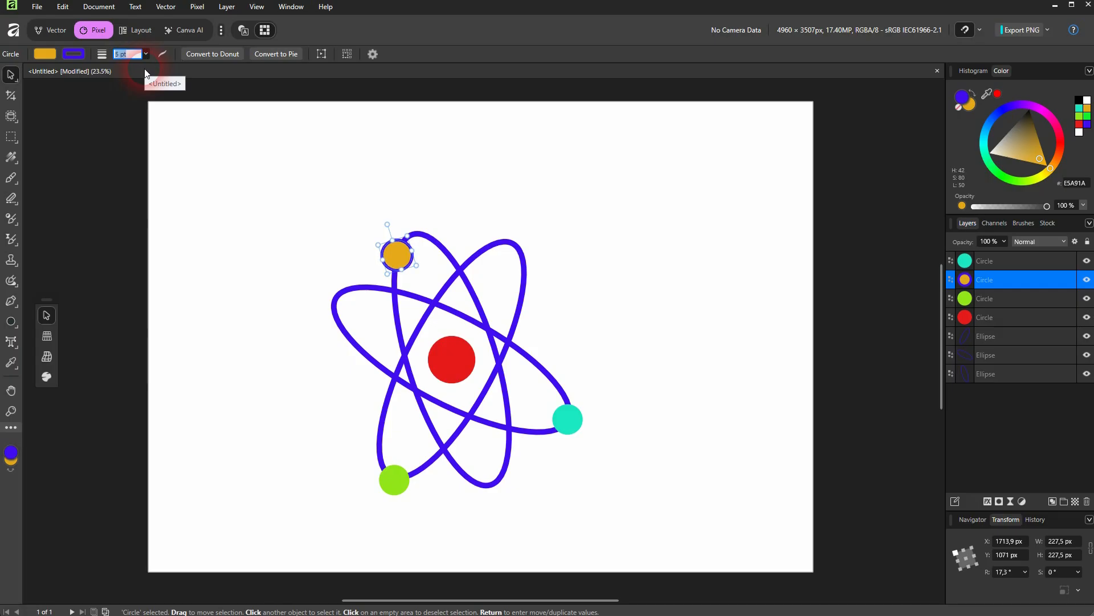
pyautogui.click(659, 344)
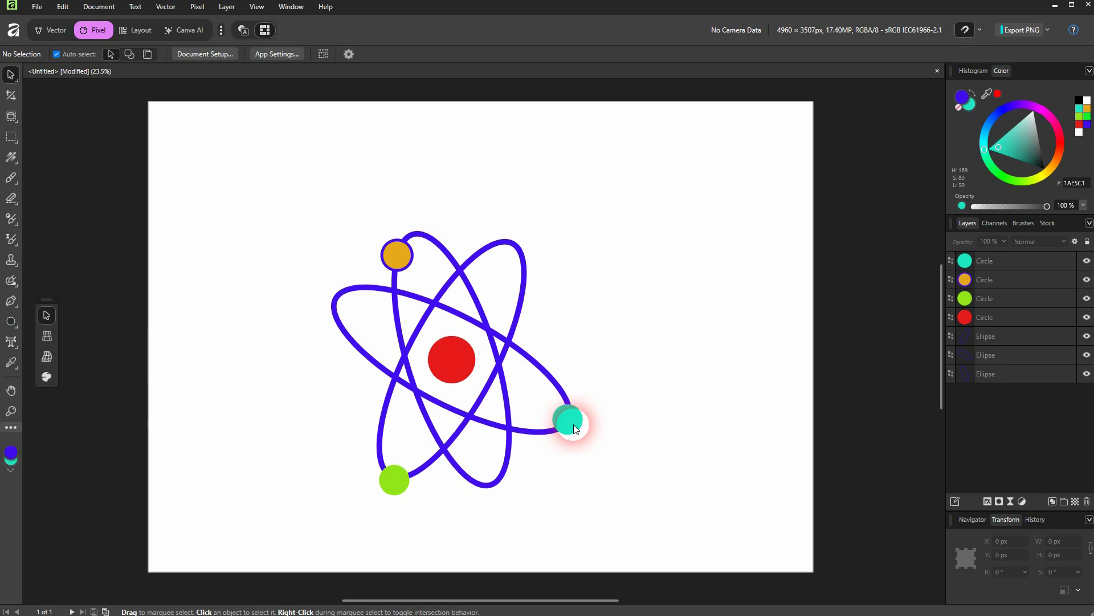
# - Set the outline width of the golden orange circle to 8 pt
pyautogui.click(405, 254)
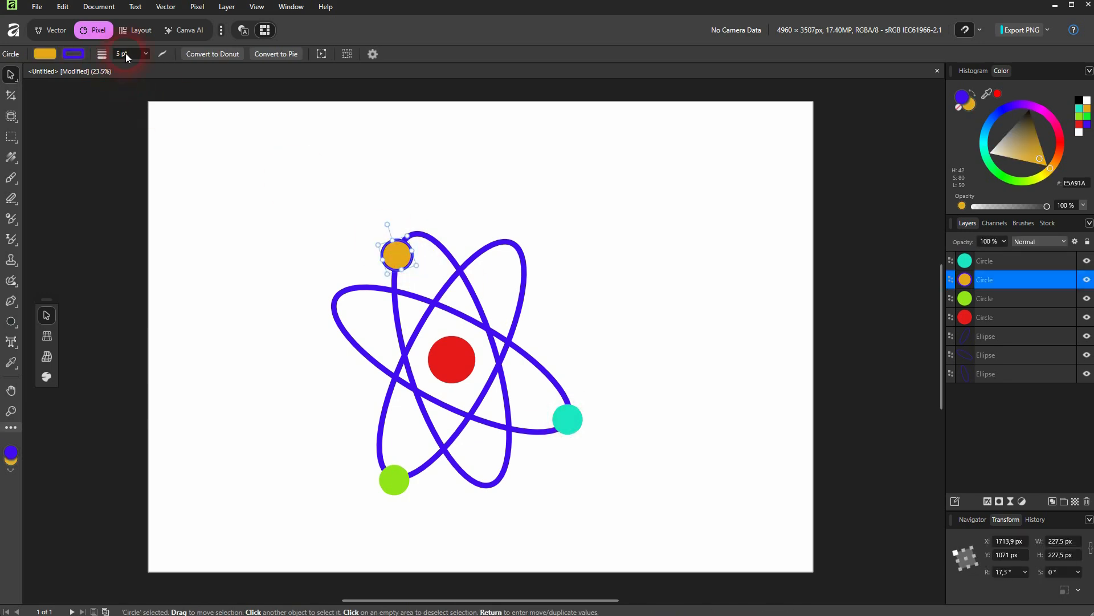
pyautogui.moveTo(125, 53); pyautogui.dragTo(156, 76)
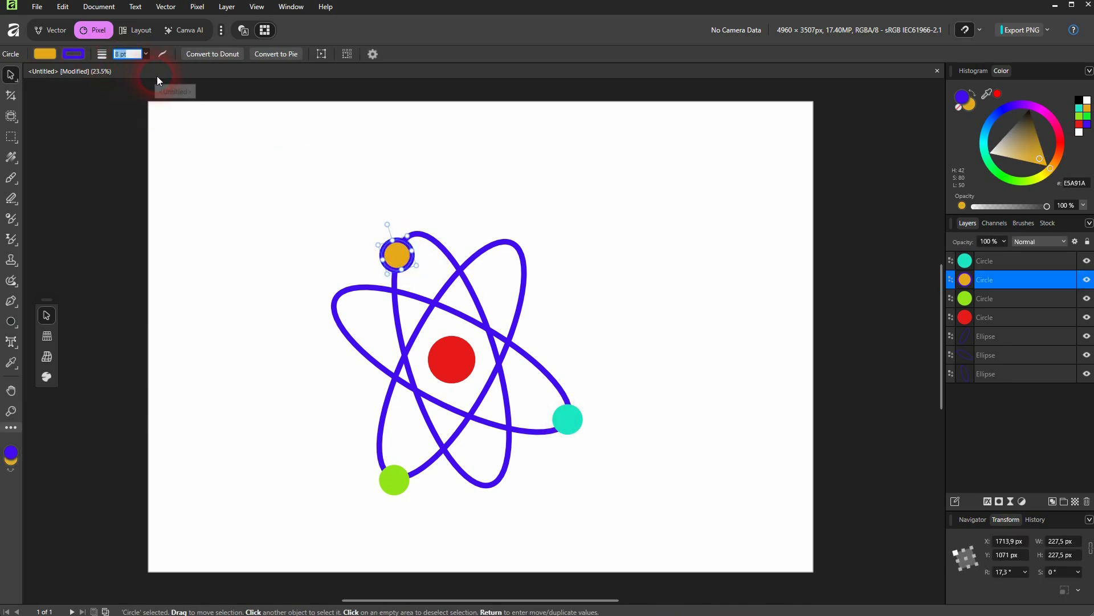
pyautogui.click(632, 357)
# - Outline the turquoise circle in the orbits' blue-violet colour
pyautogui.click(568, 419)
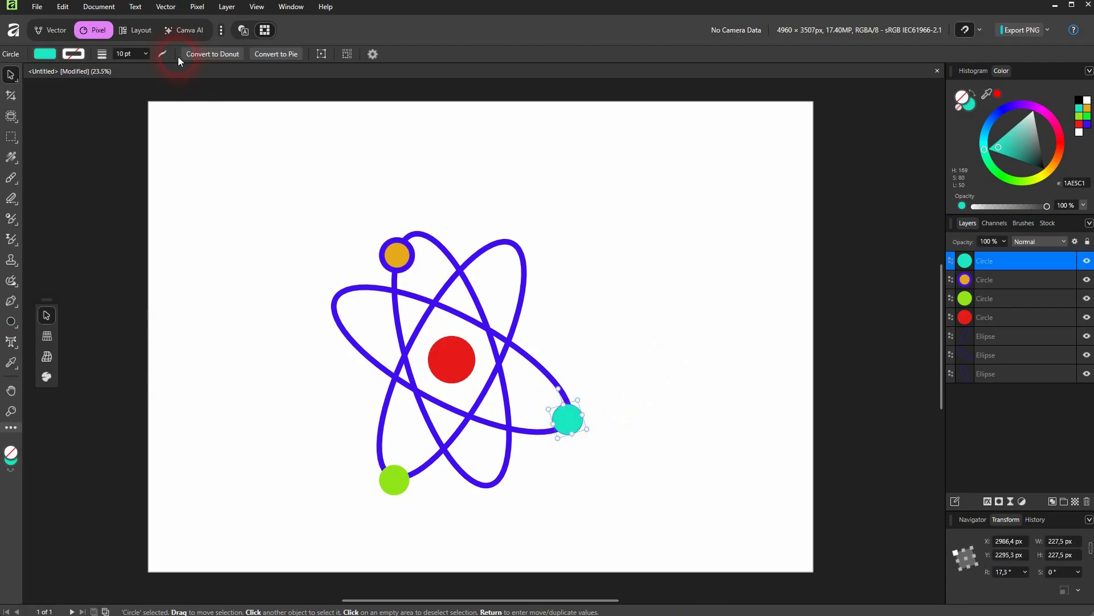
pyautogui.click(46, 53)
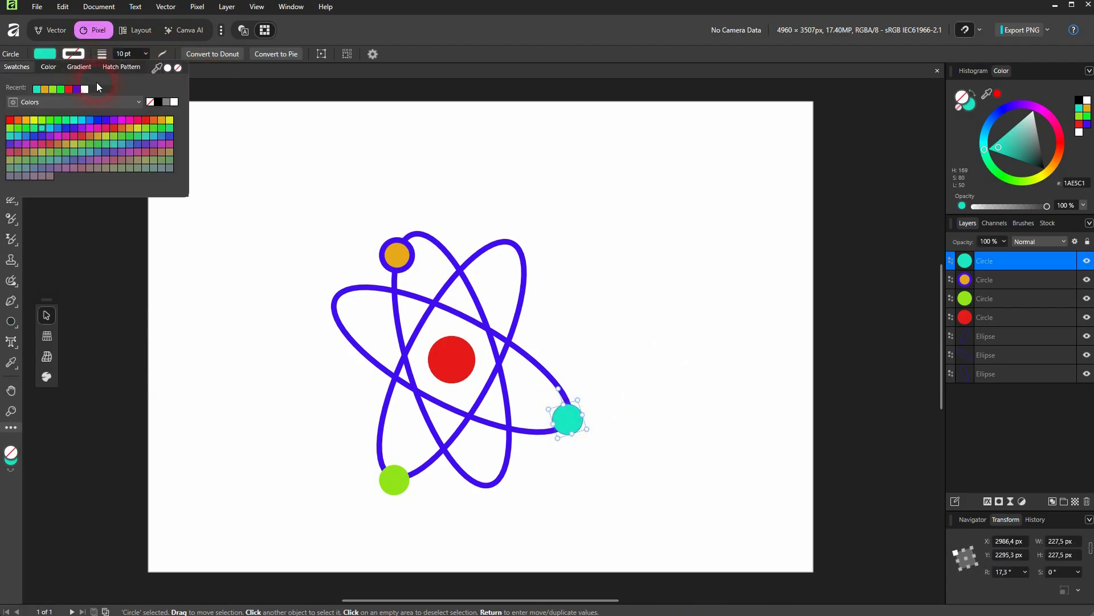
pyautogui.click(76, 89)
pyautogui.click(668, 354)
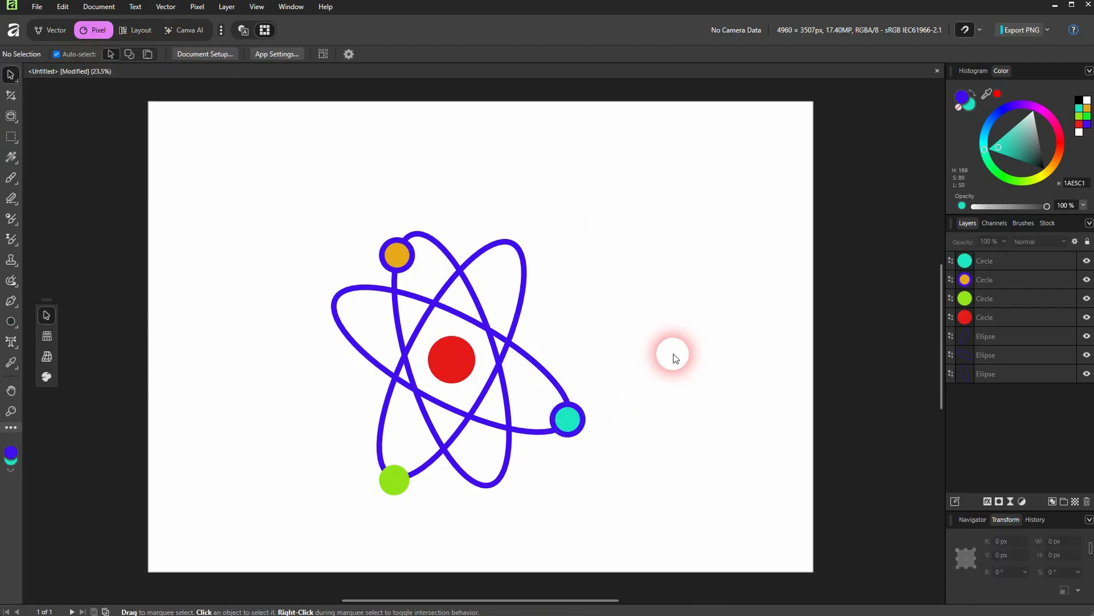
# - Outline the lime green circle in the orbits' blue-violet colour
pyautogui.click(394, 480)
pyautogui.click(73, 52)
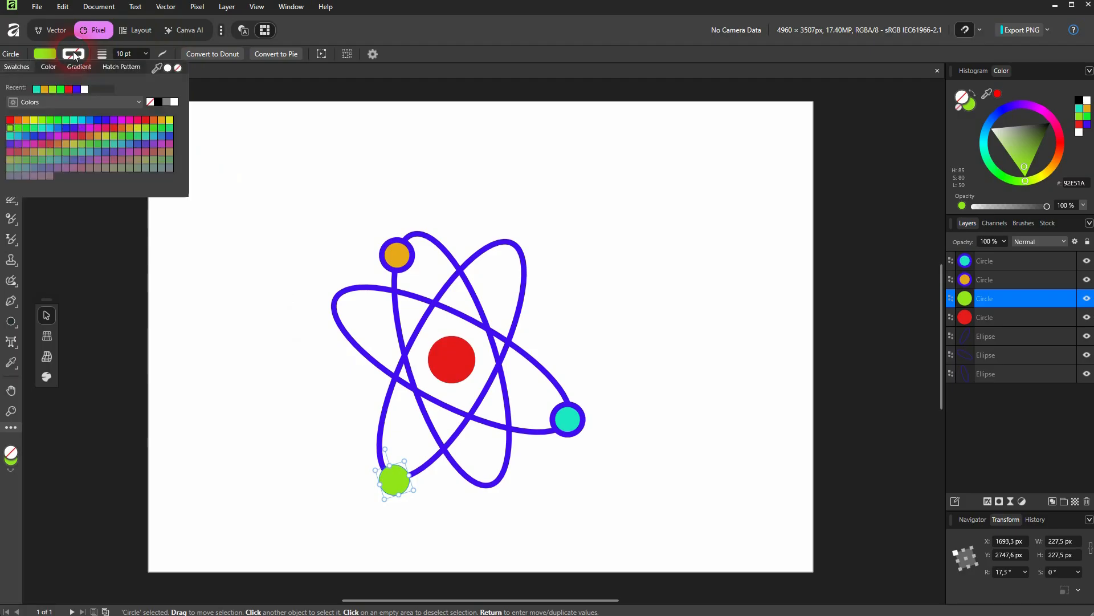
pyautogui.click(77, 89)
pyautogui.click(686, 337)
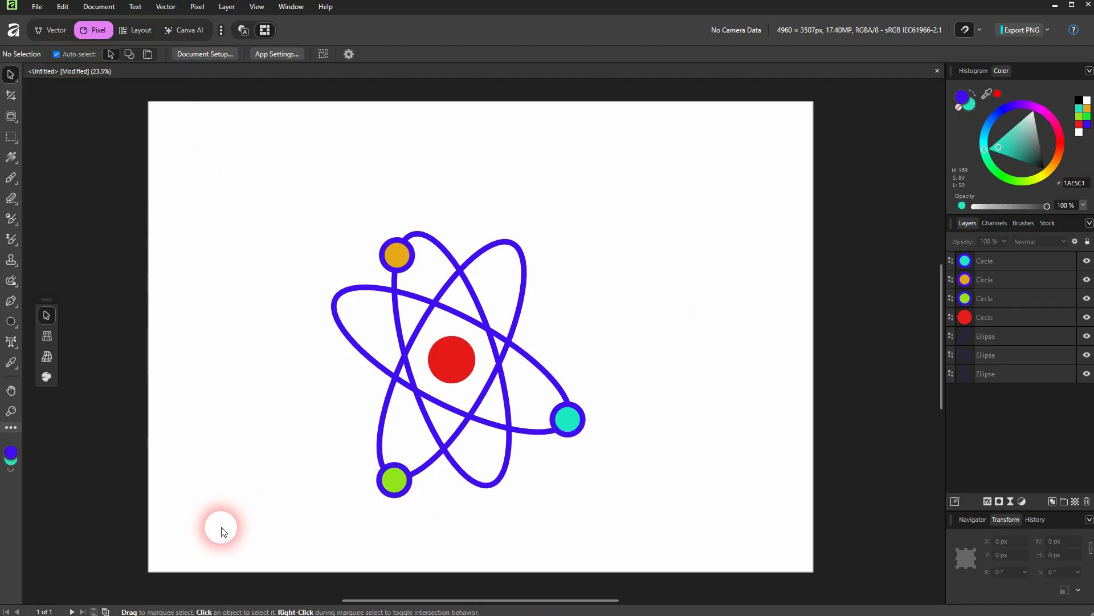
# - Rotate the whole atom clockwise until the golden orange circle sits near the top and the lime green one at the far left
pyautogui.moveTo(224, 527); pyautogui.dragTo(672, 168)
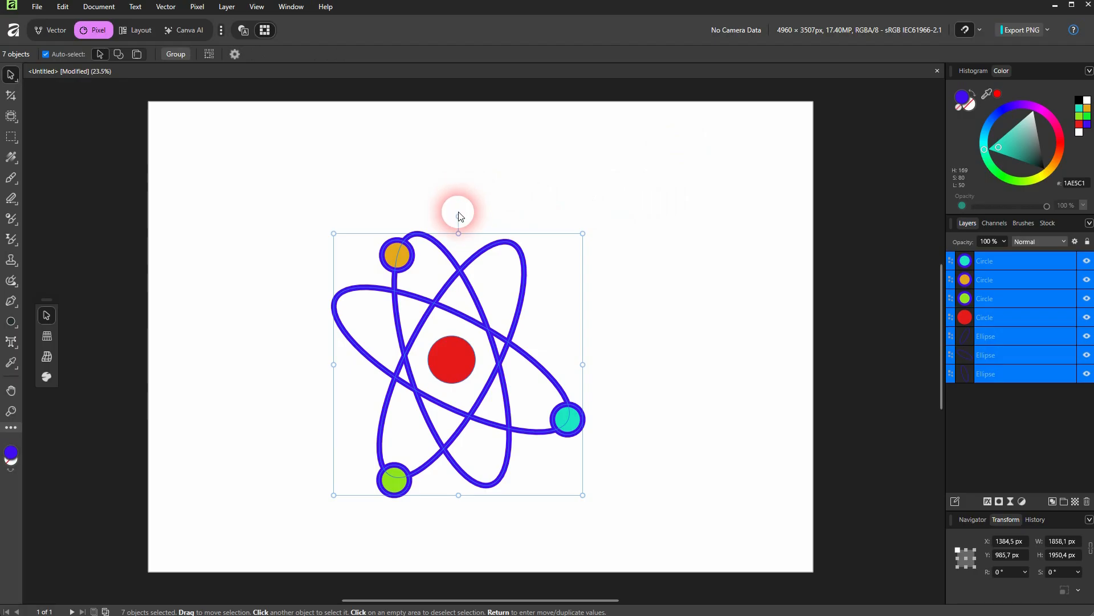
pyautogui.moveTo(459, 216); pyautogui.dragTo(568, 232)
pyautogui.click(760, 261)
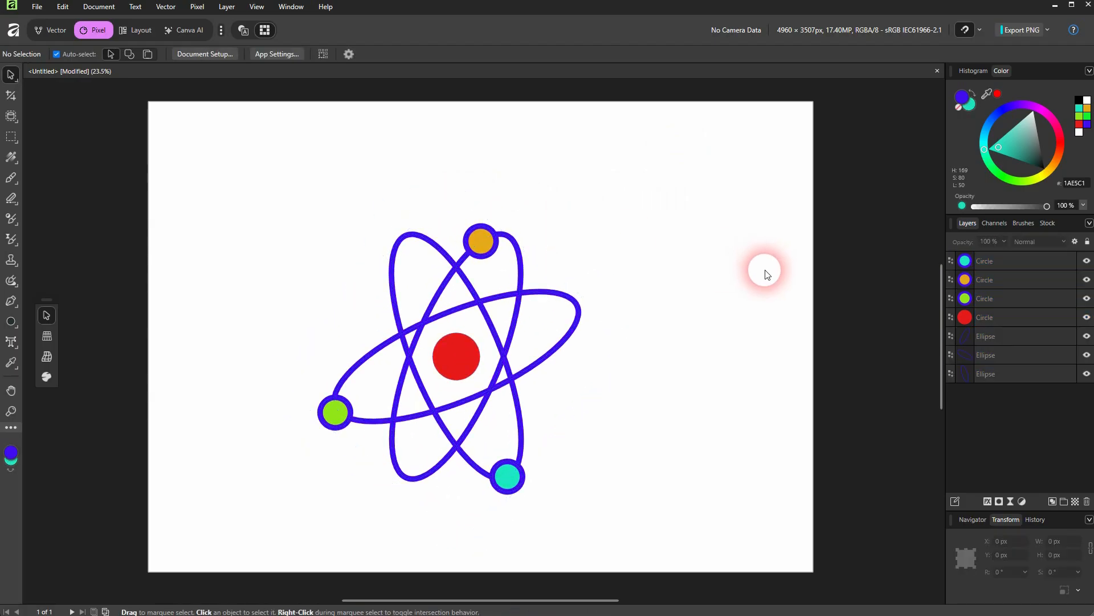